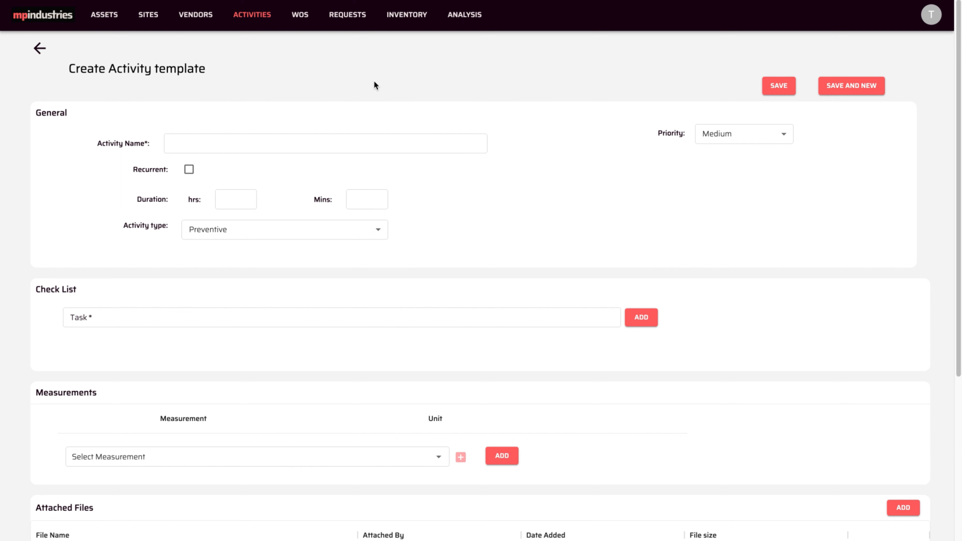
- Paste 'VAN MAINTENANCE EVERY 6 MONTHS OR 10,000 KM' into the Activity Name field
click(295, 143)
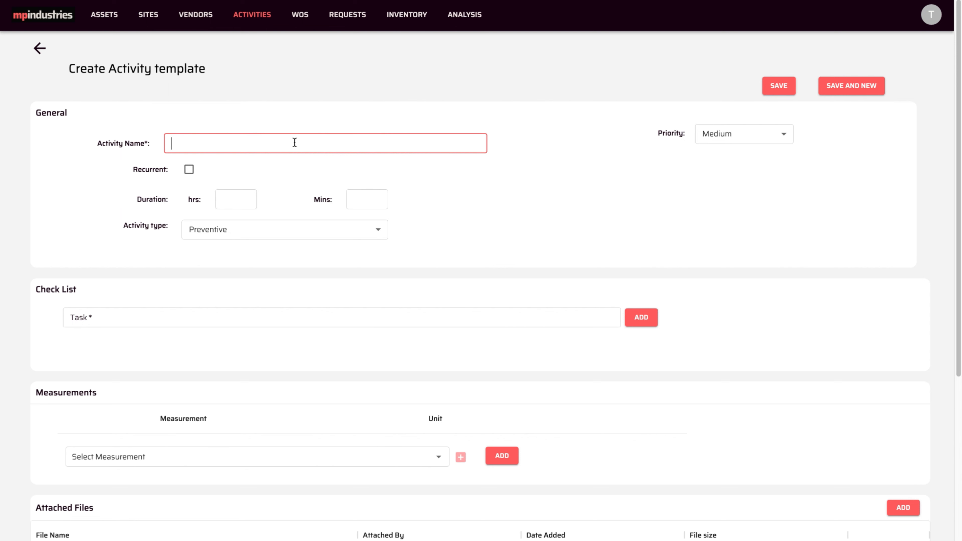
text(VAN MAINTENANCE EVERY 6 MONTHS OR 10,000 KM)
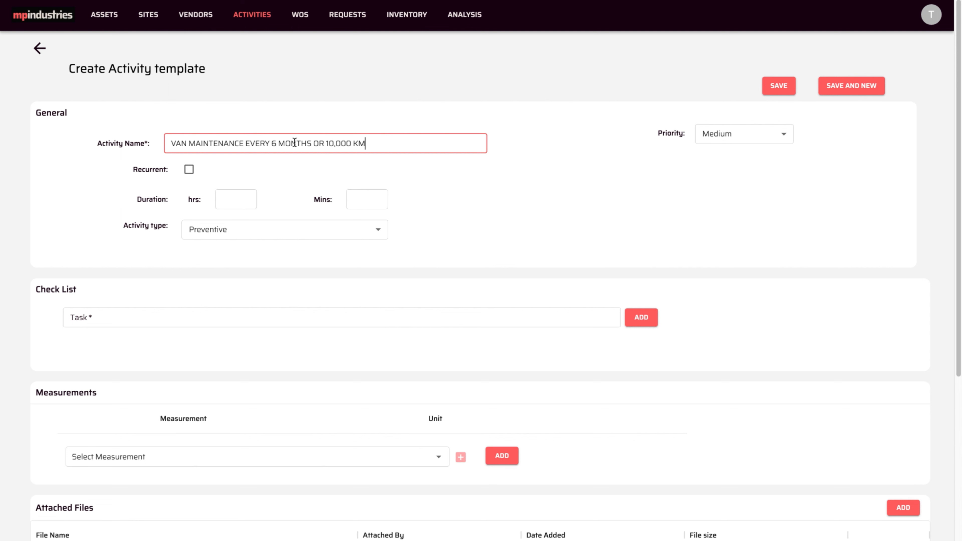
- Make the activity recurrent every 6 Month(s) and also by meter reading
click(189, 169)
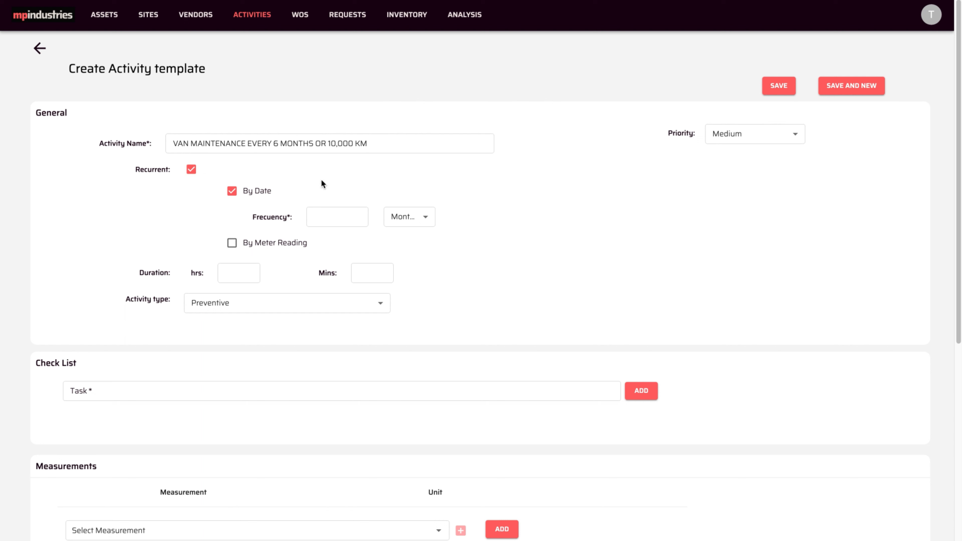
click(329, 214)
text(6)
click(426, 217)
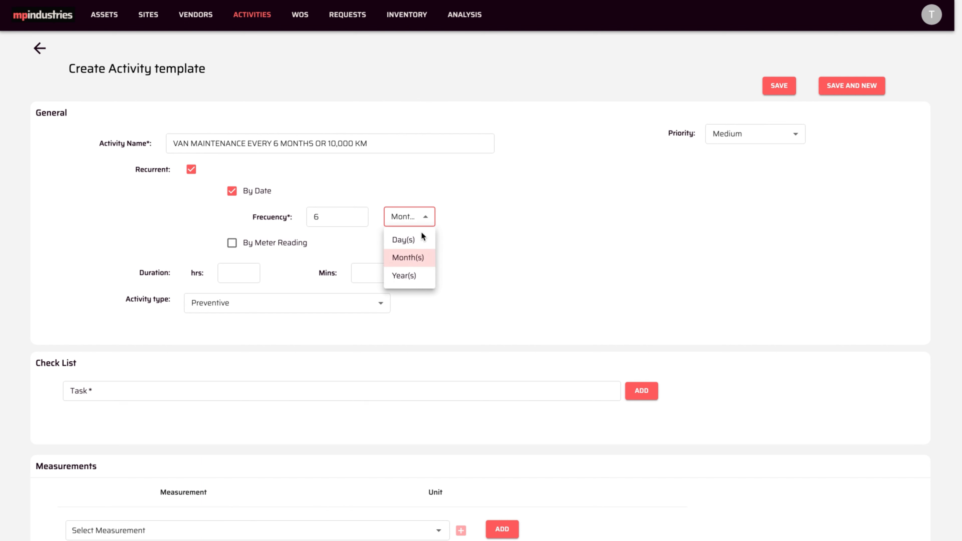
click(416, 259)
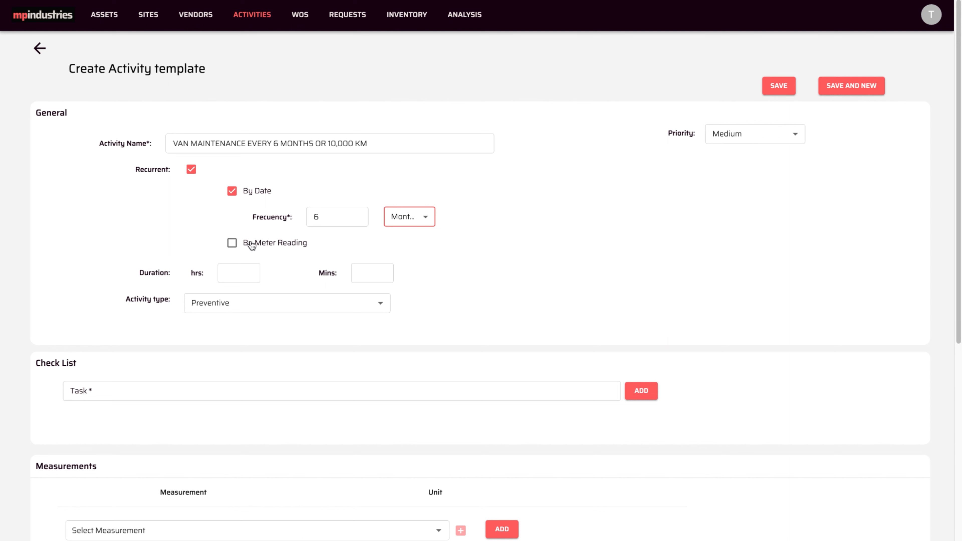
click(232, 243)
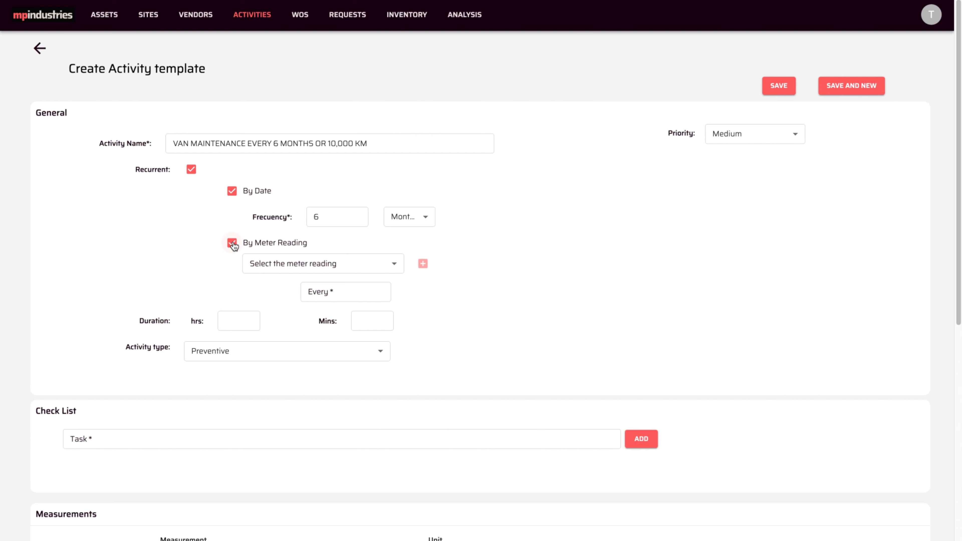
- Finding no existing meter reading, begin creating a new one
click(395, 264)
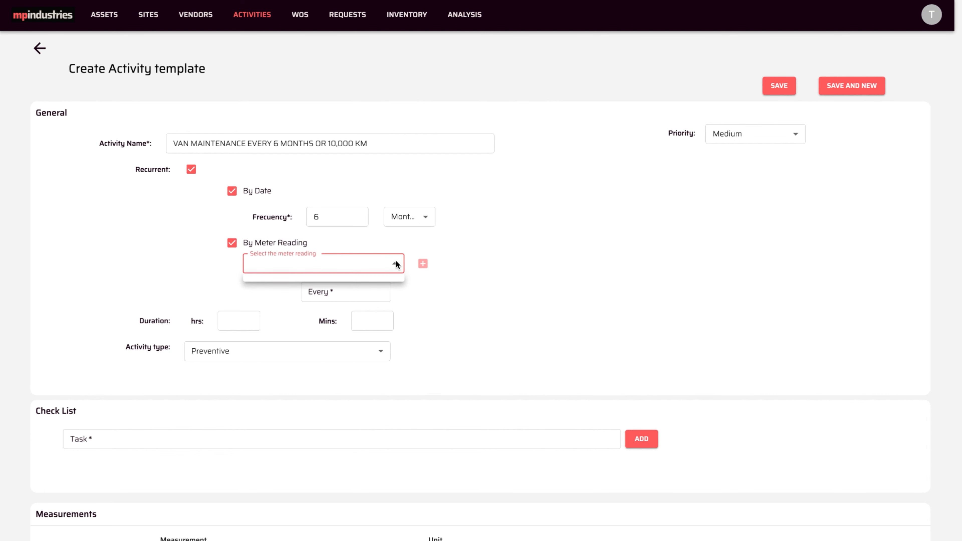
click(427, 243)
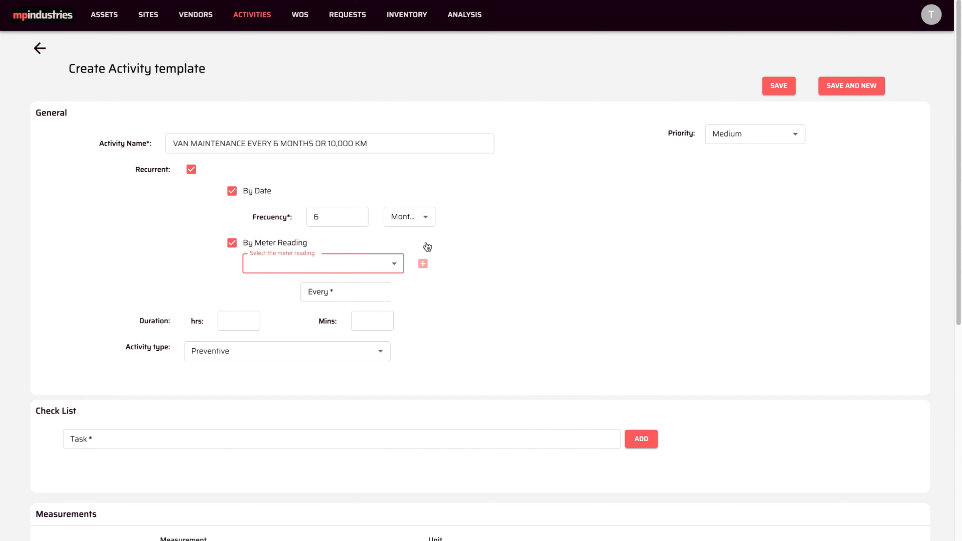
click(423, 266)
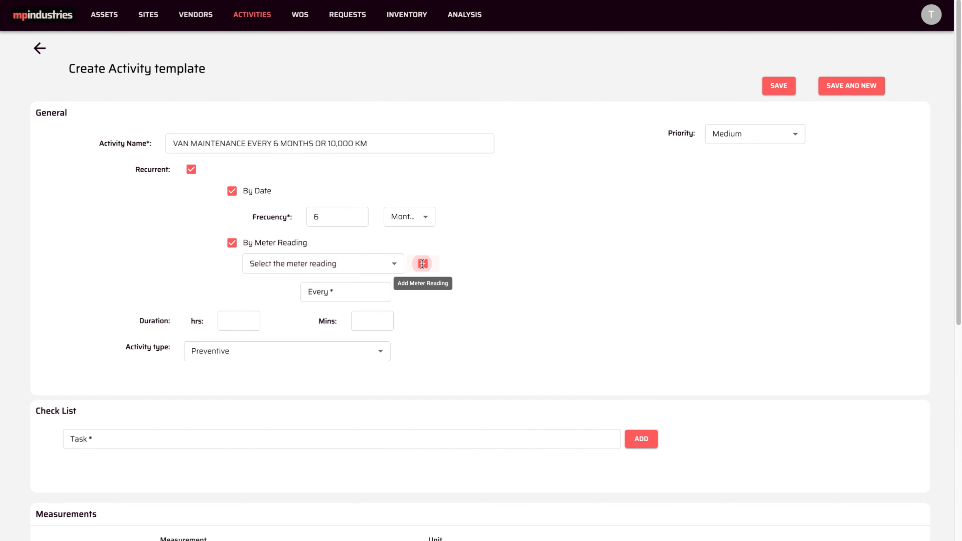
- Create and save a meter reading named MILAGE with unit Km
click(422, 264)
text(MILAGE)
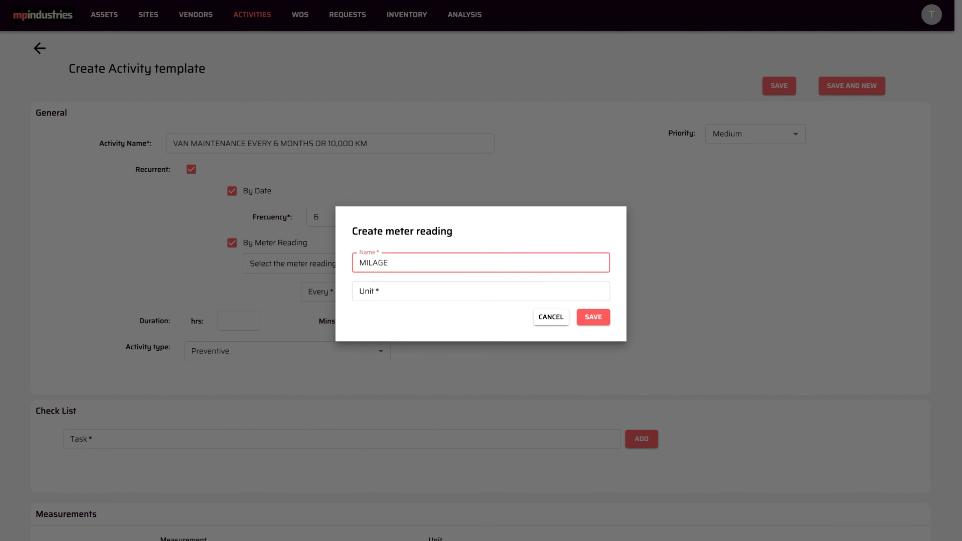
click(411, 291)
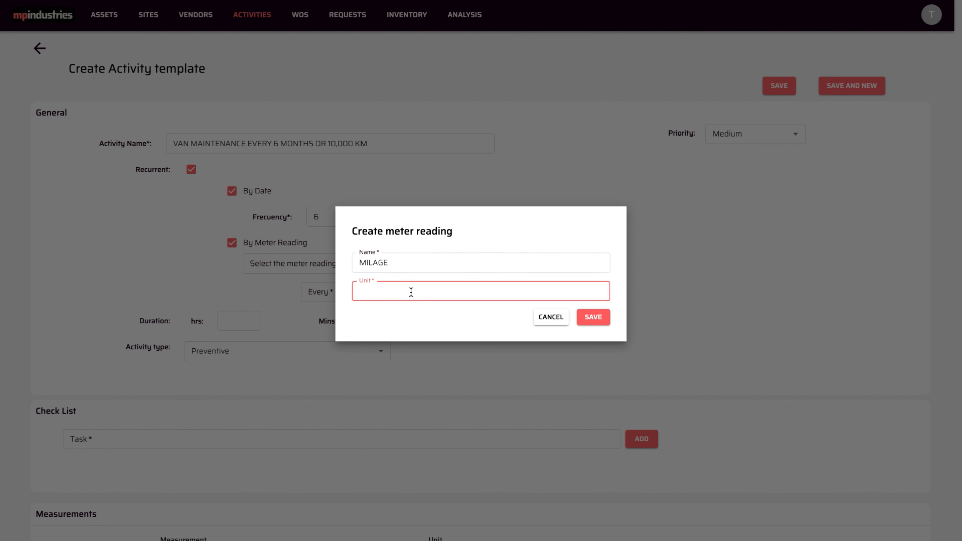
text(Km)
click(585, 317)
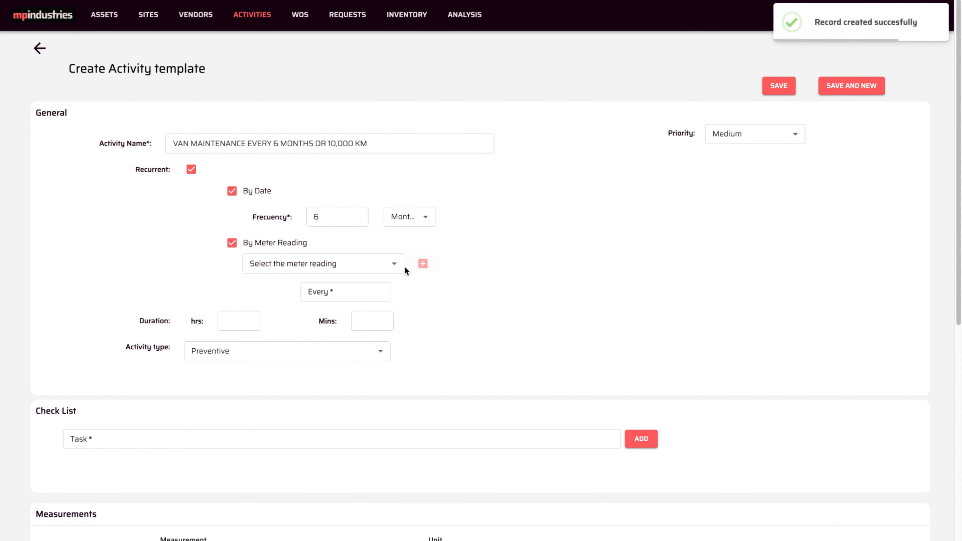
- Select MILAGE as the meter reading and set it to recur every 10000
click(396, 264)
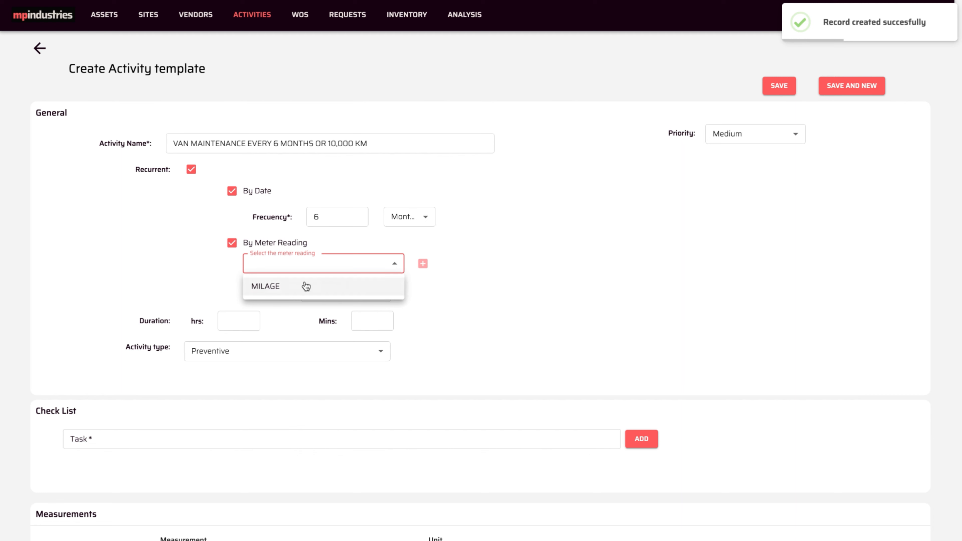
click(271, 287)
click(335, 293)
text(10000)
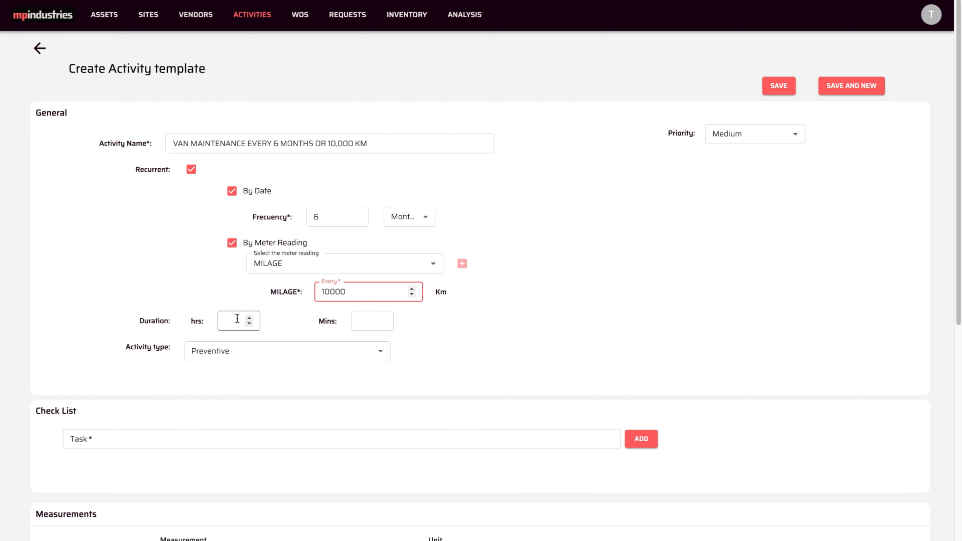
- Set priority to High, duration to 5 hrs 0 mins, and keep activity type Preventive
click(756, 135)
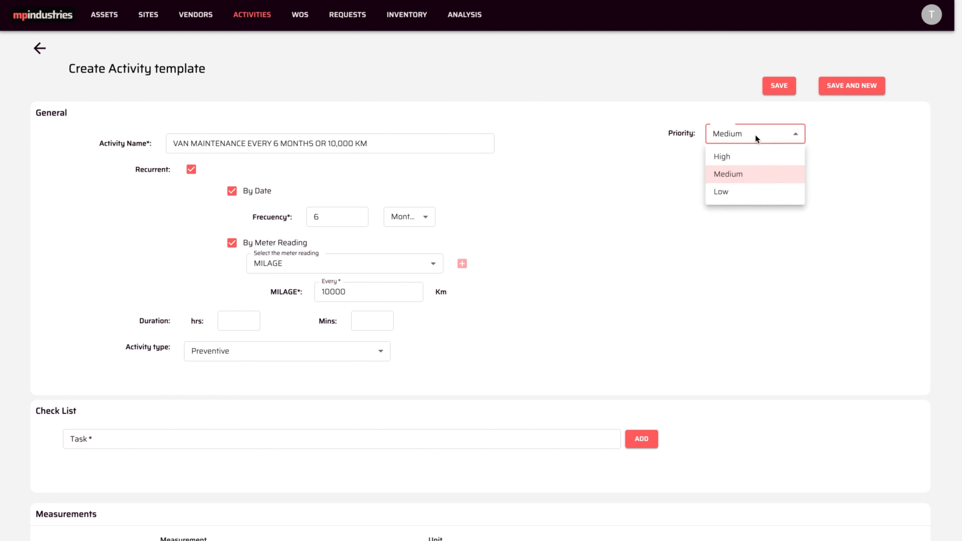
click(725, 158)
click(239, 322)
text(5)
click(373, 322)
text(0)
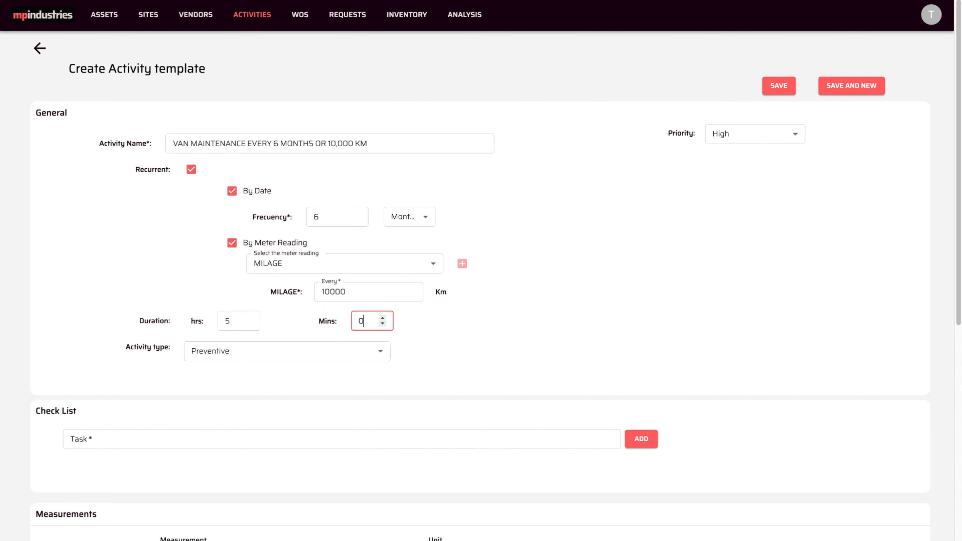
click(264, 352)
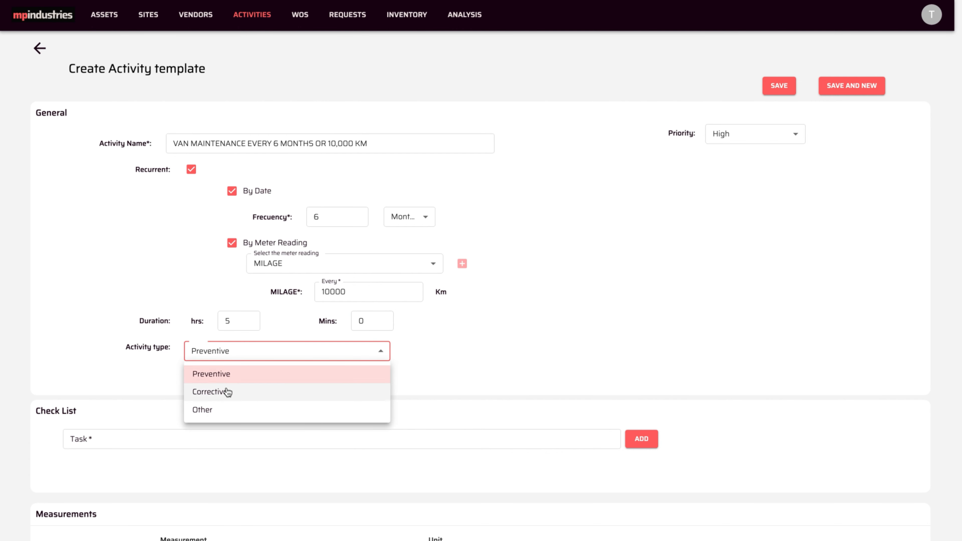
click(229, 373)
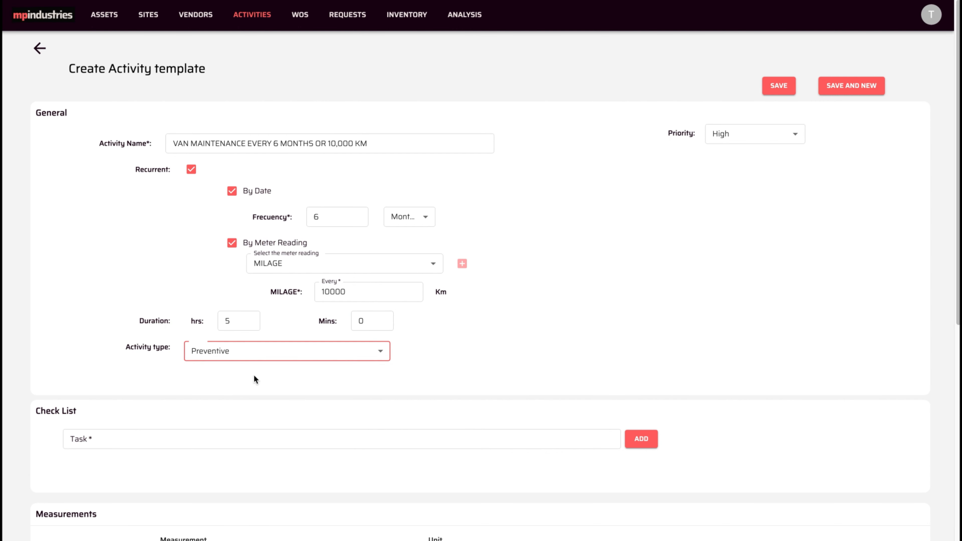
scroll(290, 375, down, 4)
- Add checklist tasks OIL CHANGE, FILTER CHANGE, ENGINE CLEANING, COOLANT REPLACEMENT and TIRE ROTATION
click(166, 284)
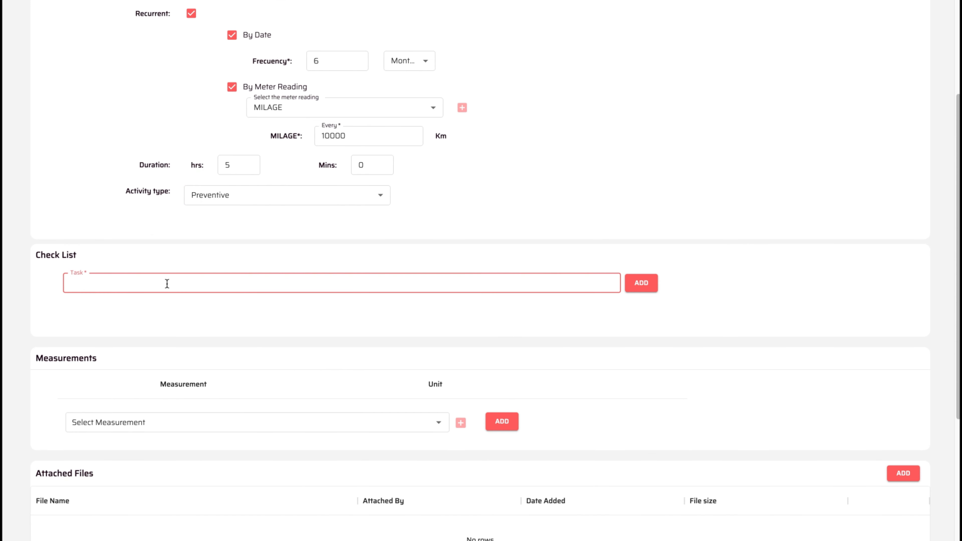
text(OIL CHANGE)
click(642, 284)
click(264, 317)
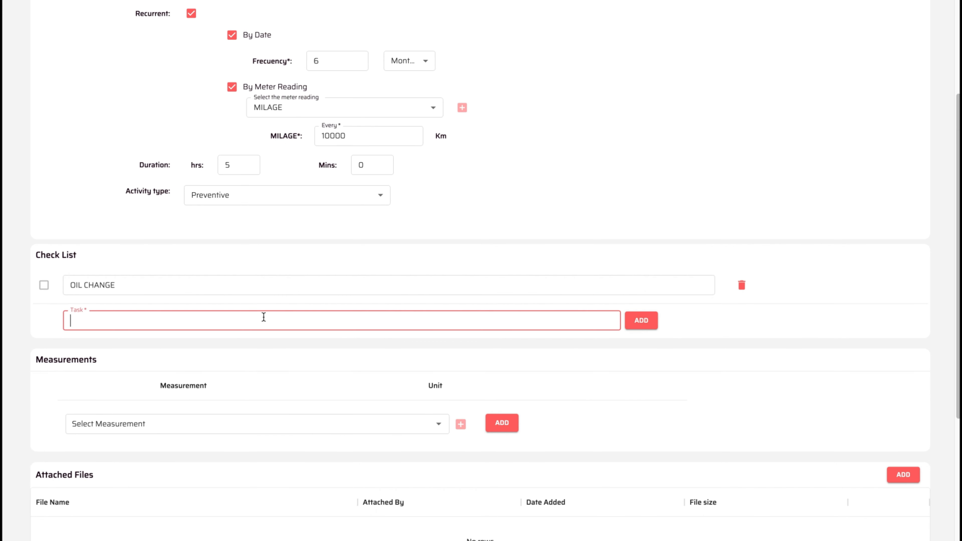
text(FILTER CHANGE)
click(646, 325)
click(225, 357)
text(ENGINE)
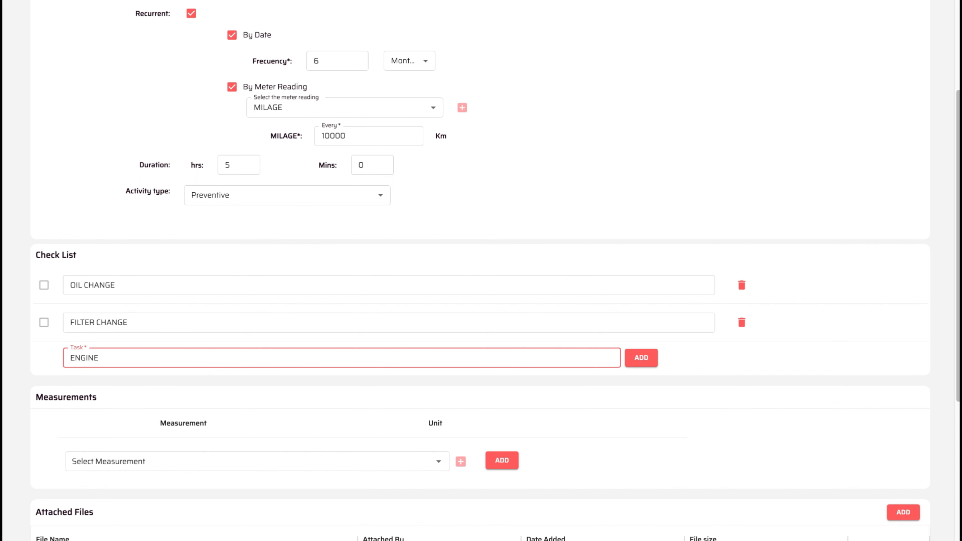
text( CLEANING)
click(629, 361)
click(339, 397)
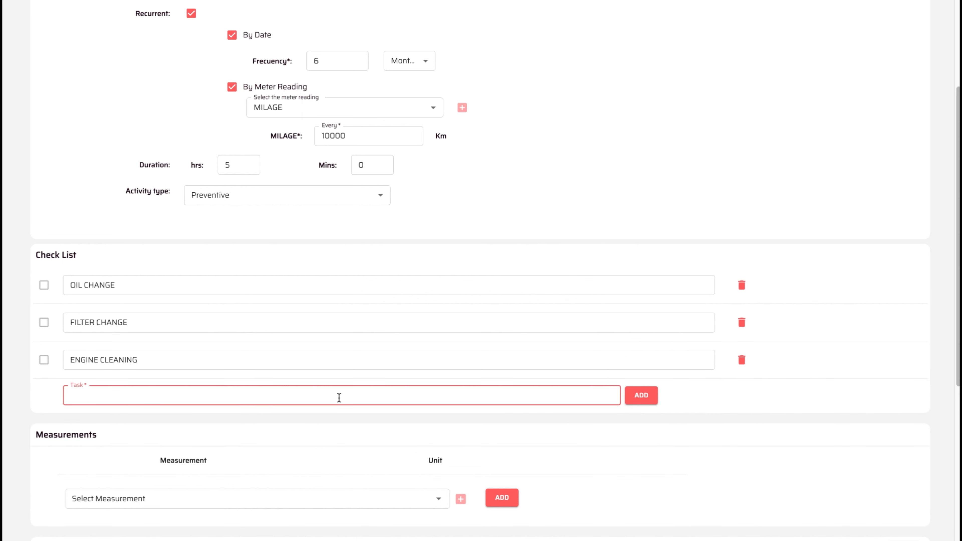
text(COOLANT REPLACEMENT)
click(641, 396)
click(286, 432)
text(TIRE)
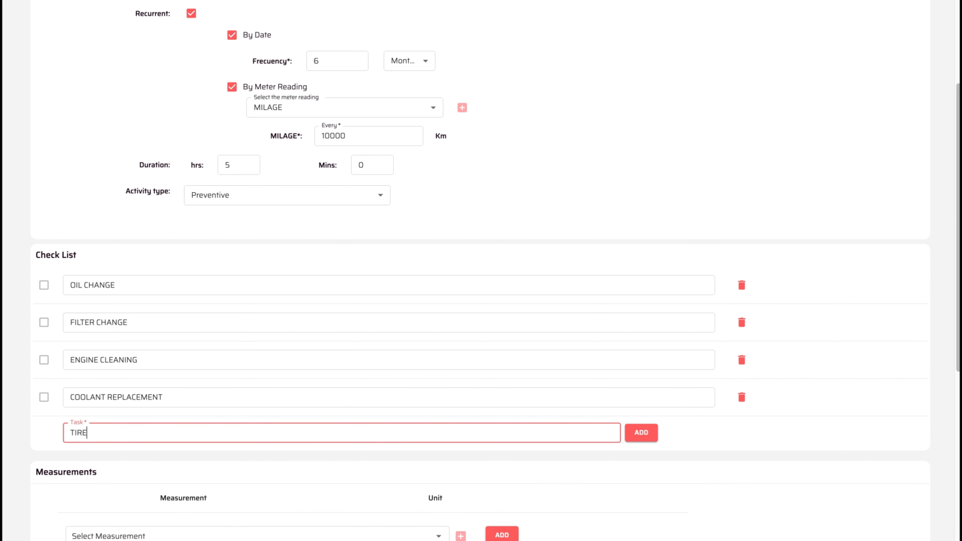
text( ROTATION)
click(641, 432)
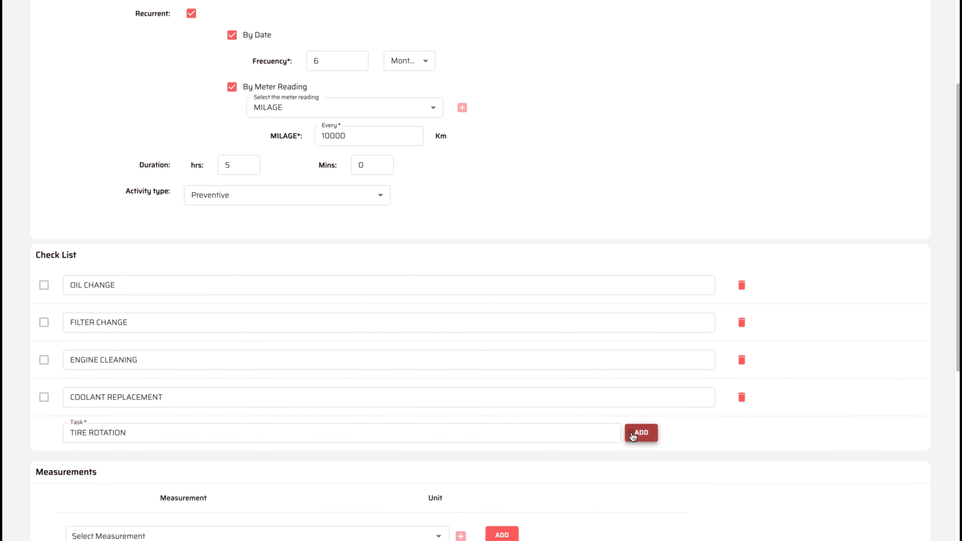
scroll(632, 432, down, 6)
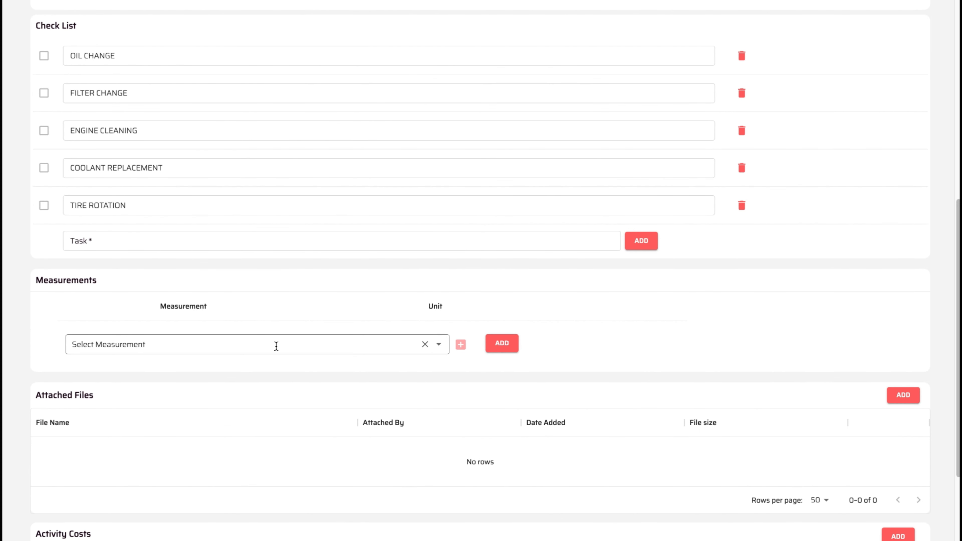
- Start a new measurement named TIRE CONDITION and mark it Qualitative
click(277, 346)
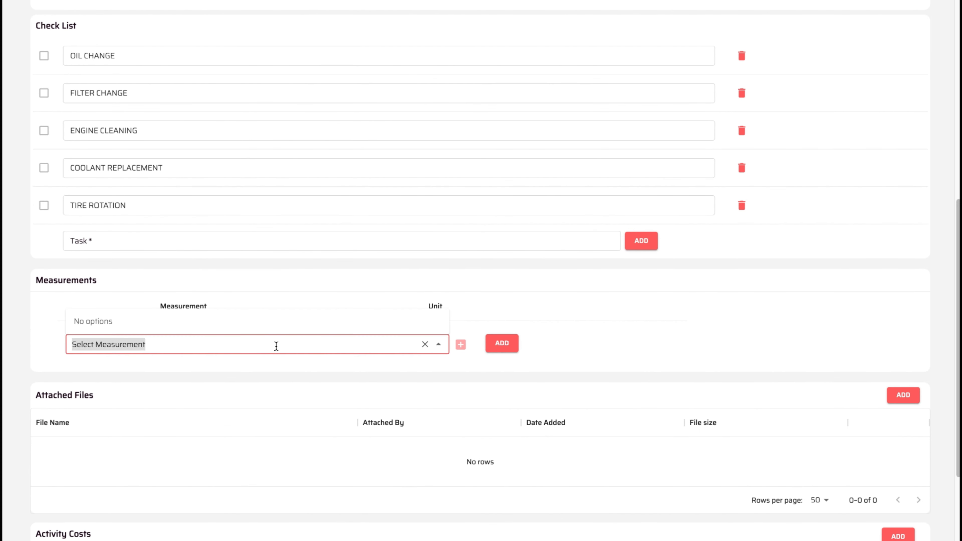
click(460, 344)
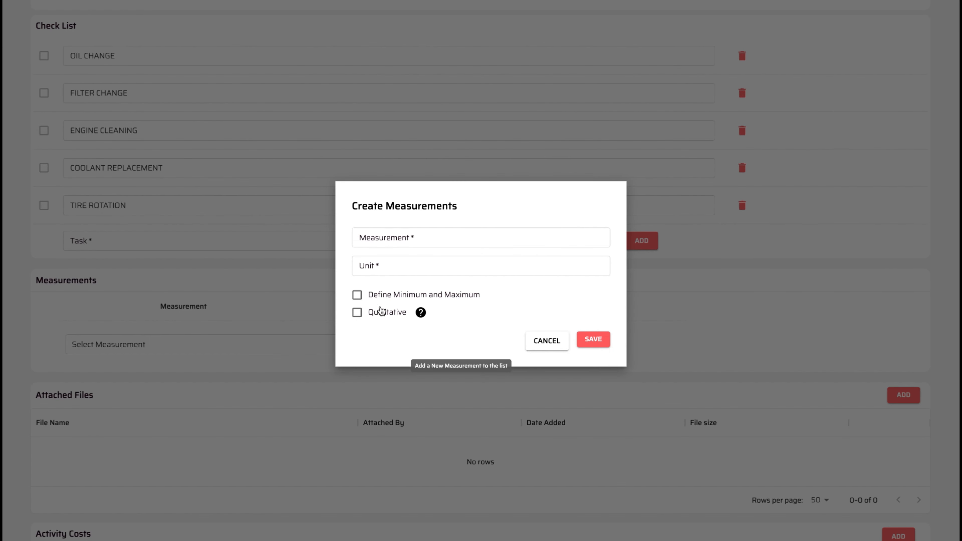
click(378, 238)
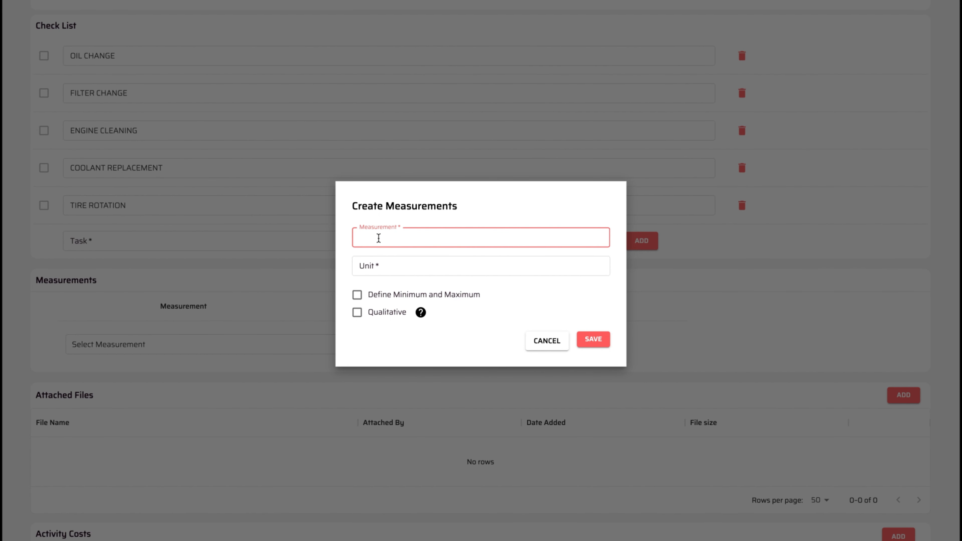
text(CON)
text(TIRE)
text( CONDI)
text(TION)
click(379, 268)
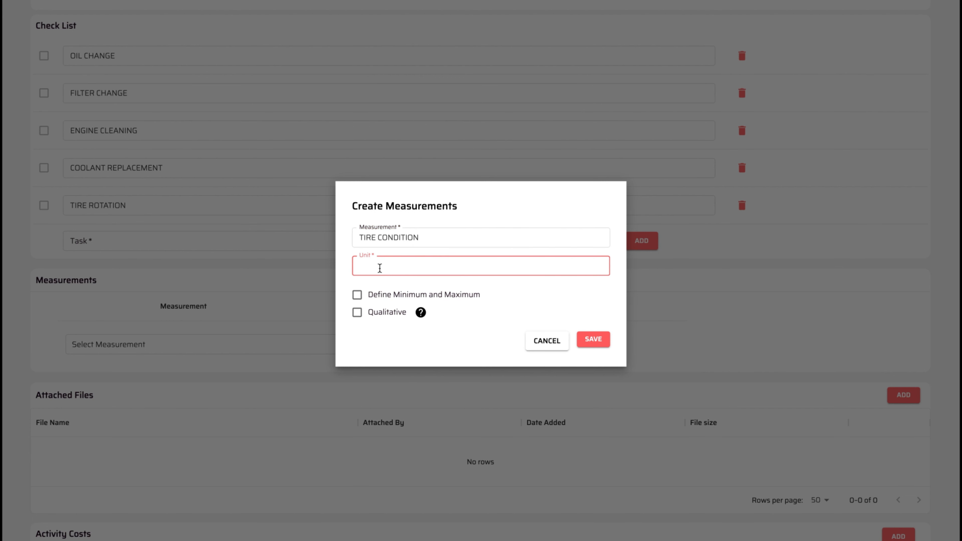
click(356, 316)
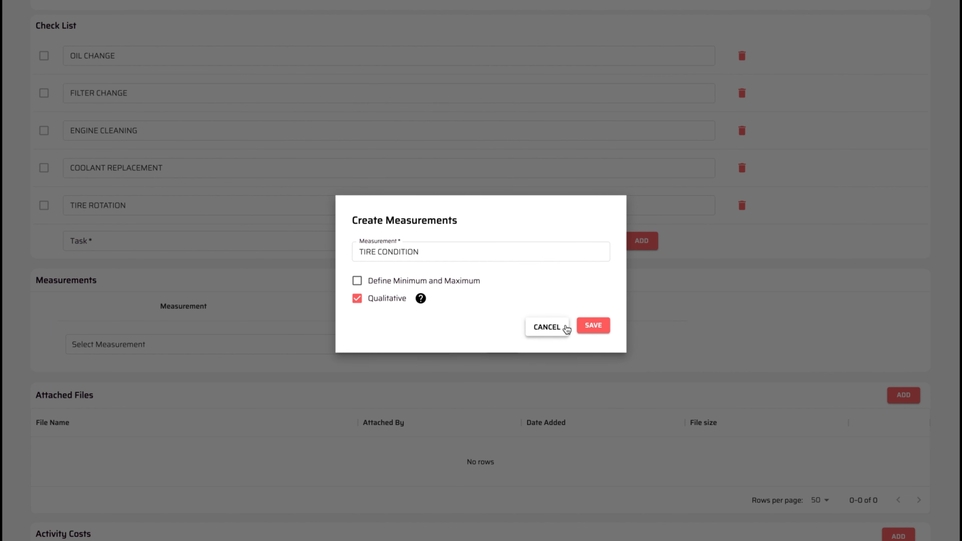
- Save the measurement and add TIRE CONDITION to the template's Measurements list
click(590, 327)
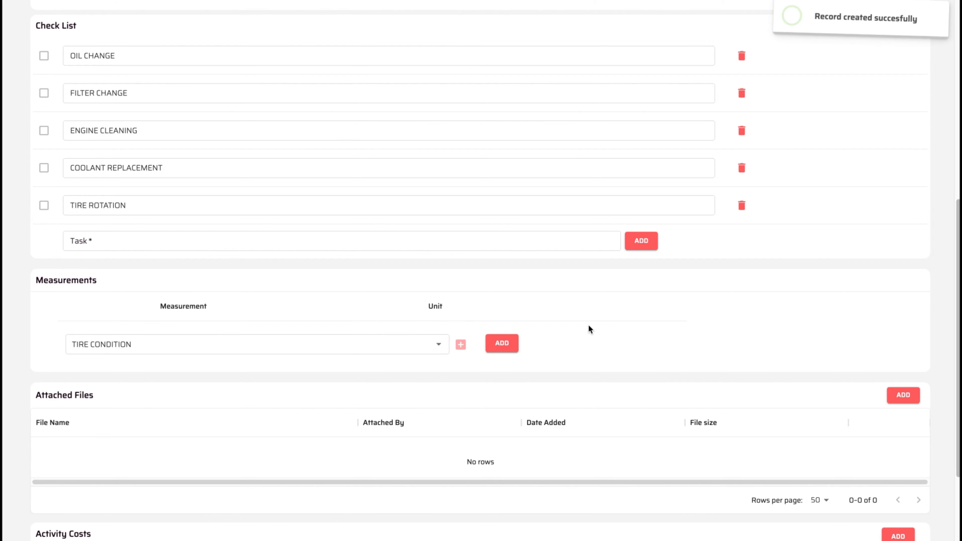
scroll(435, 361, down, 3)
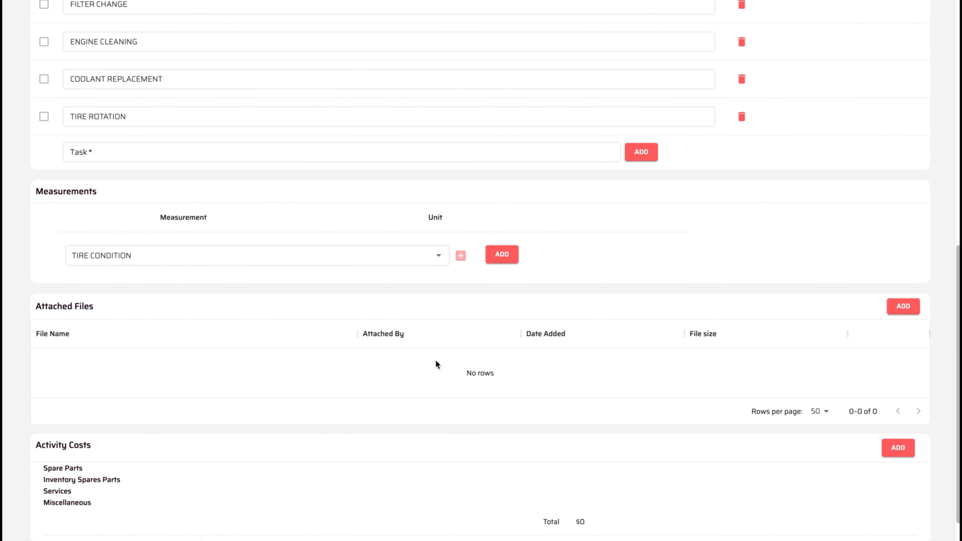
click(496, 253)
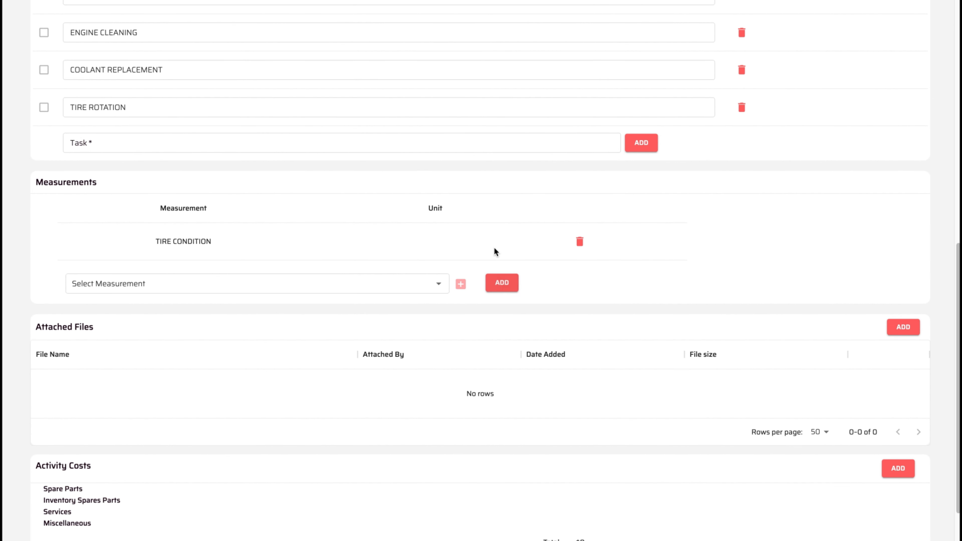
scroll(364, 353, down, 2)
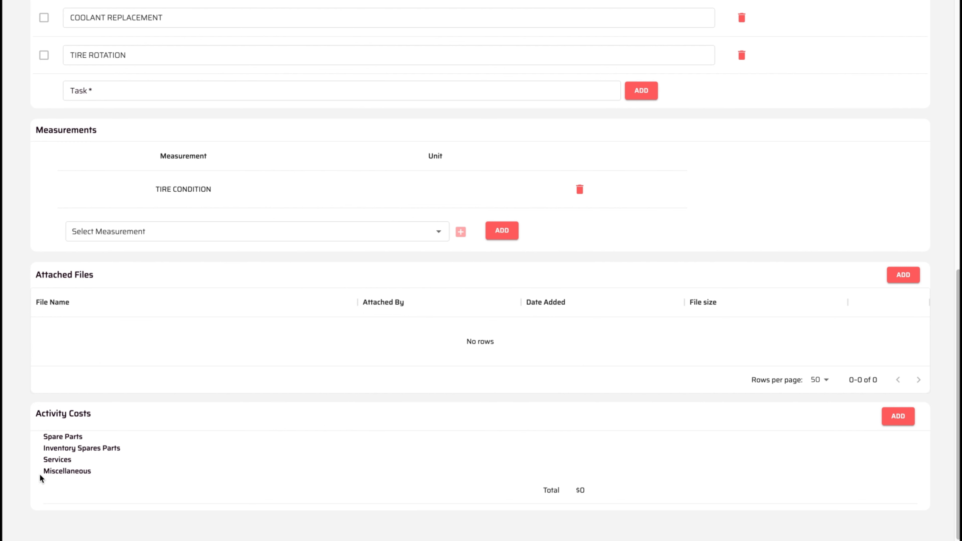
- Add an activity cost, settling on Spare Parts after trying Inventory Spare Parts
click(887, 411)
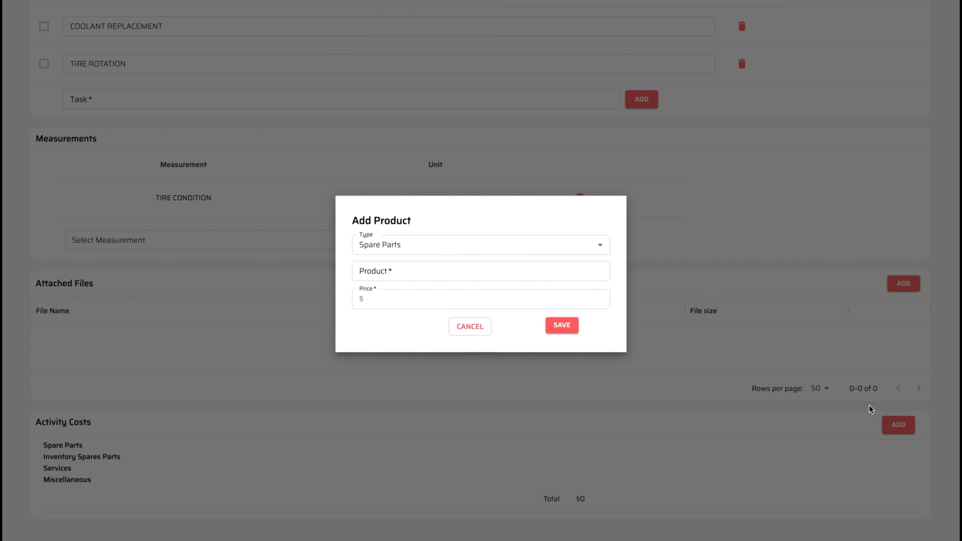
click(602, 246)
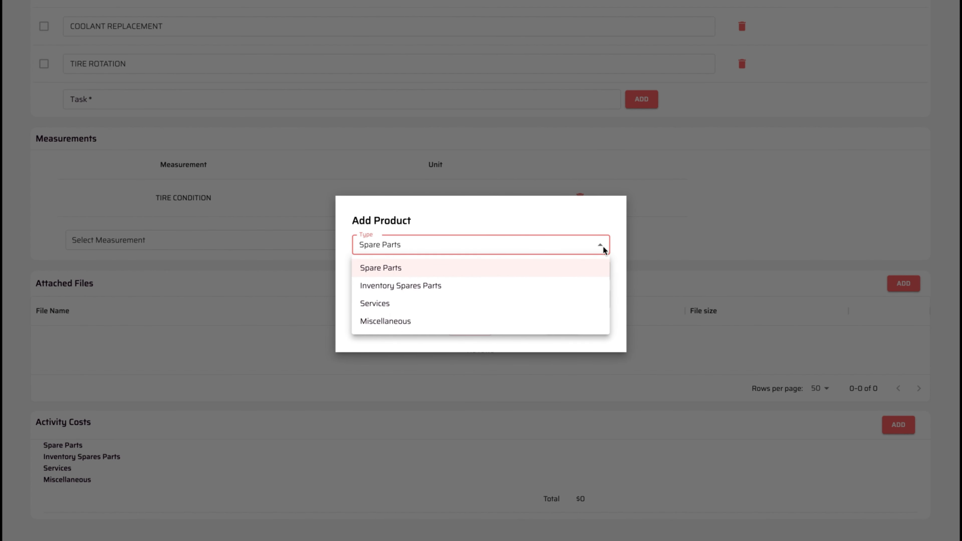
click(441, 285)
click(462, 245)
click(616, 241)
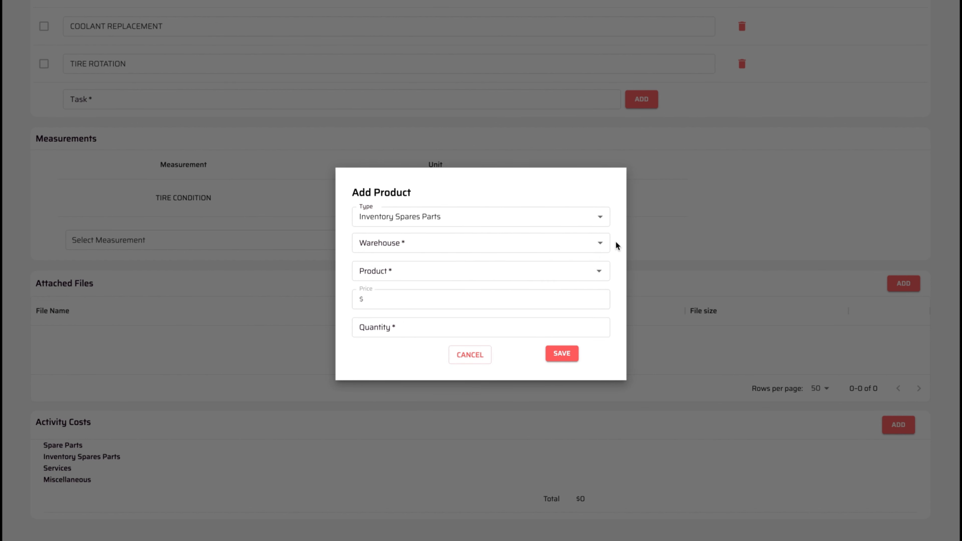
click(601, 273)
click(621, 286)
click(600, 219)
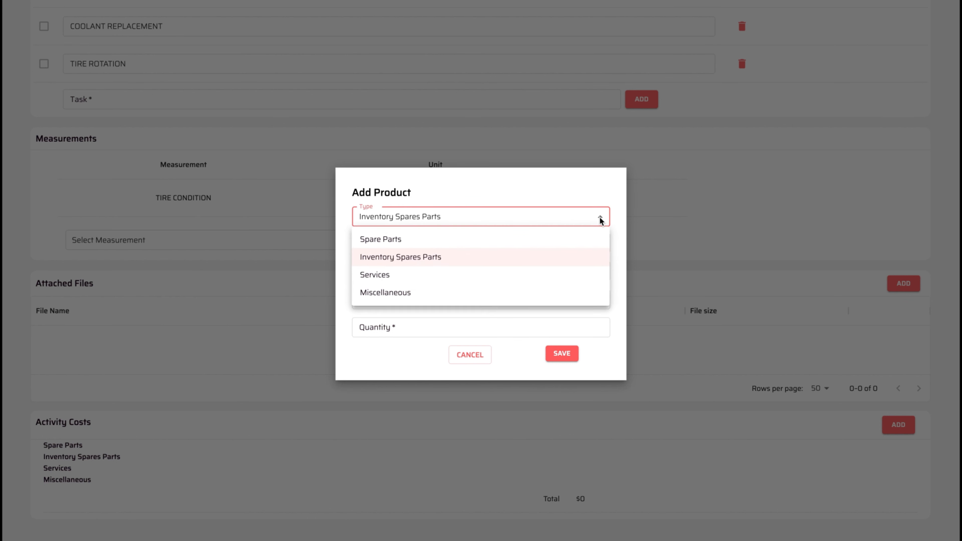
click(583, 241)
- Enter product OIL with price 400 and save the cost
click(541, 271)
text(OIL)
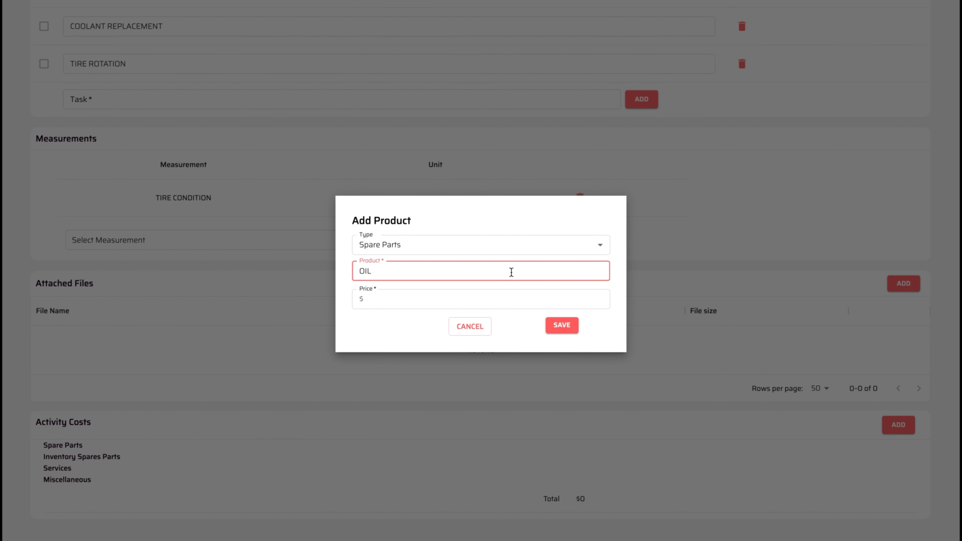
click(501, 292)
text(400)
click(562, 325)
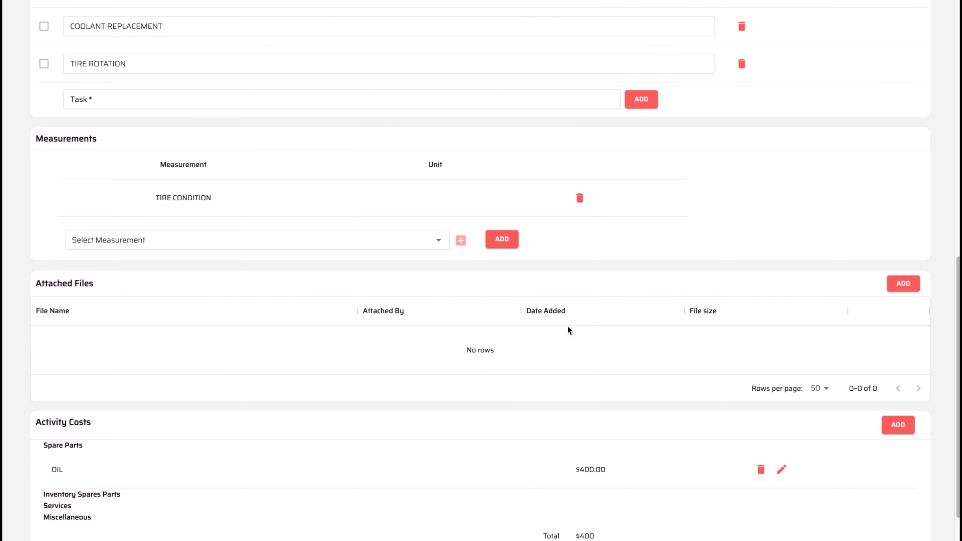
scroll(568, 326, down, 1)
scroll(568, 326, up, 10)
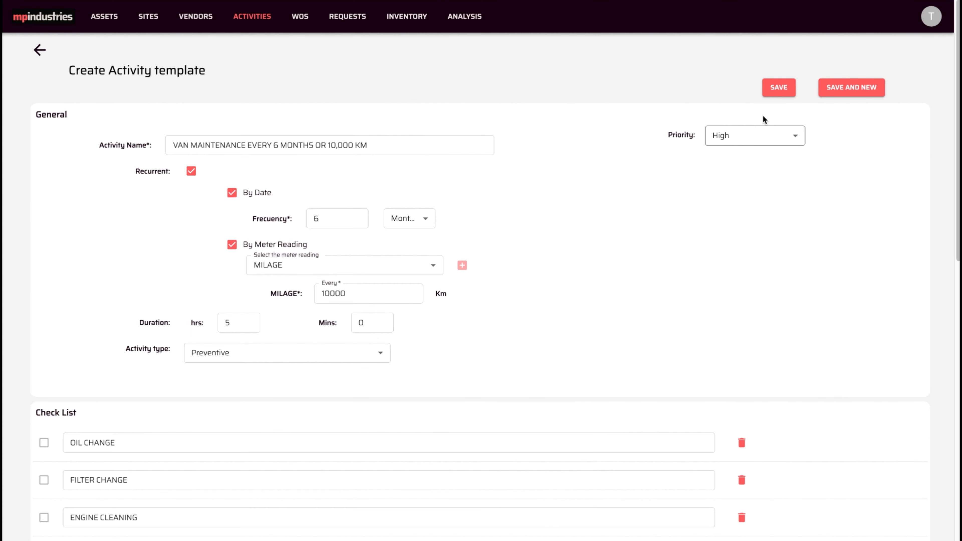
- Save the VAN MAINTENANCE template, then start a fresh template ready for naming
click(785, 88)
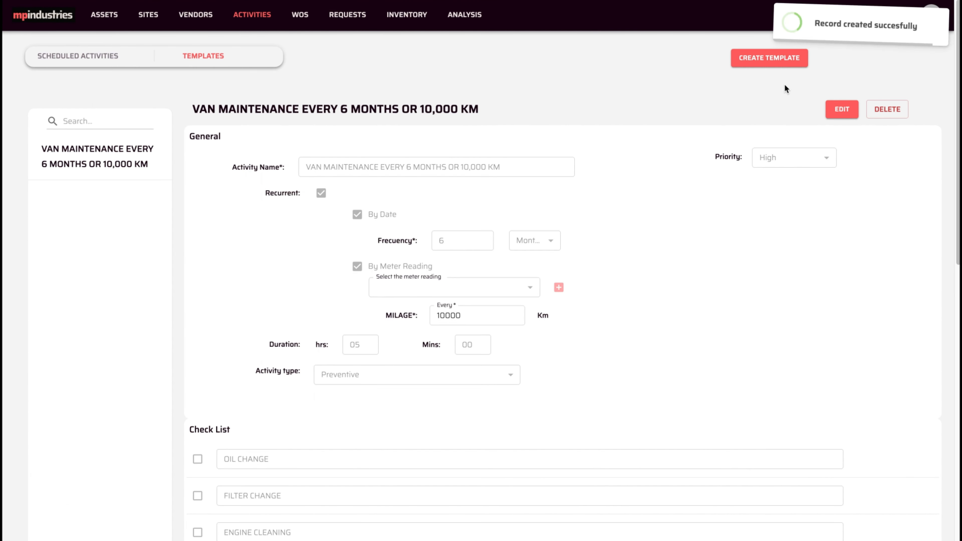
click(762, 63)
click(322, 145)
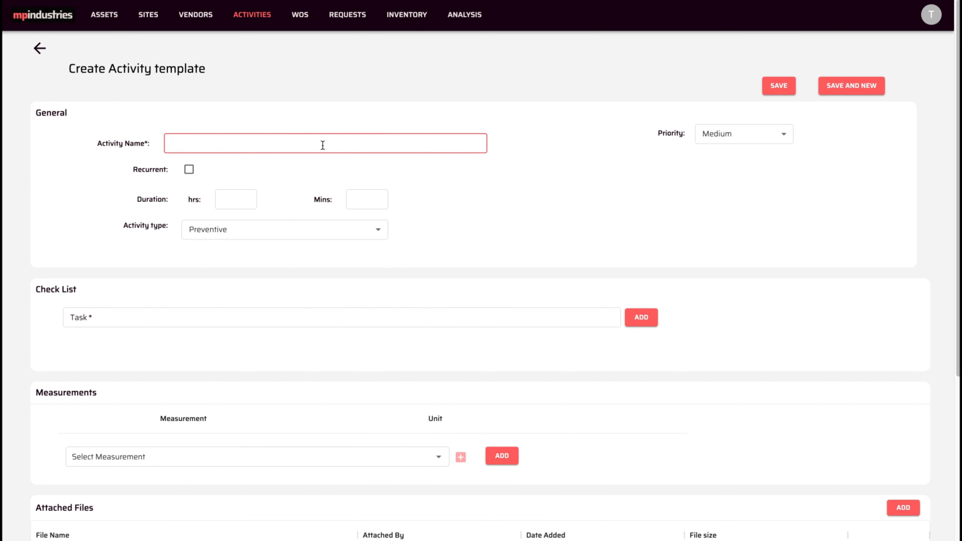
- Name it MONTHLY ROOM MAINTENANCE, recurring every 1 Month(s), with 5 duration hours
text(MONTHLY ROOM MAIN)
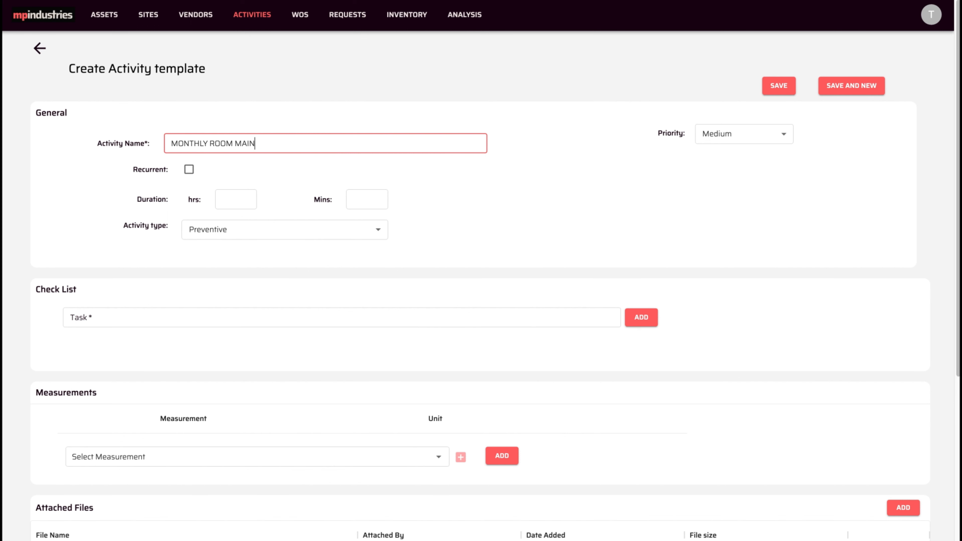
text(TENANCE)
click(188, 169)
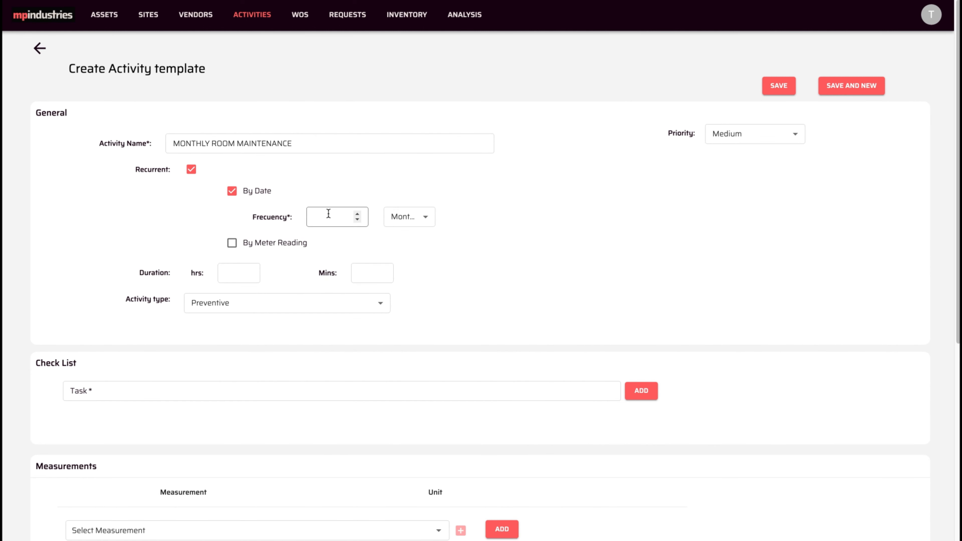
click(347, 219)
text(1)
click(421, 220)
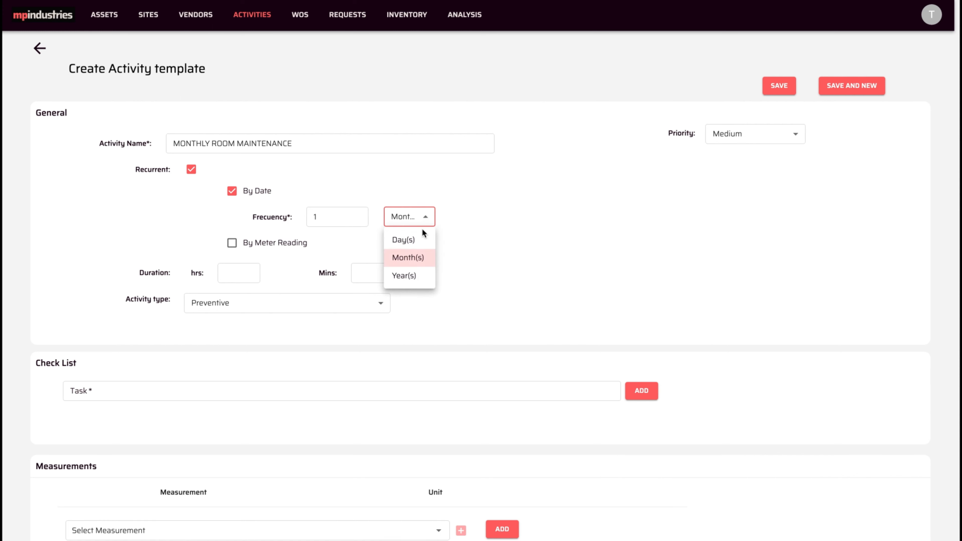
click(414, 259)
click(240, 269)
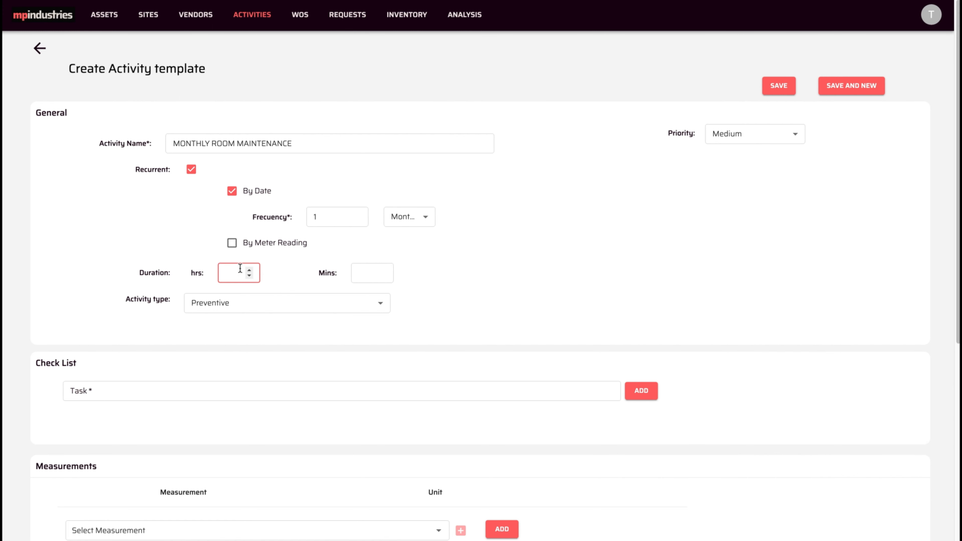
text(5)
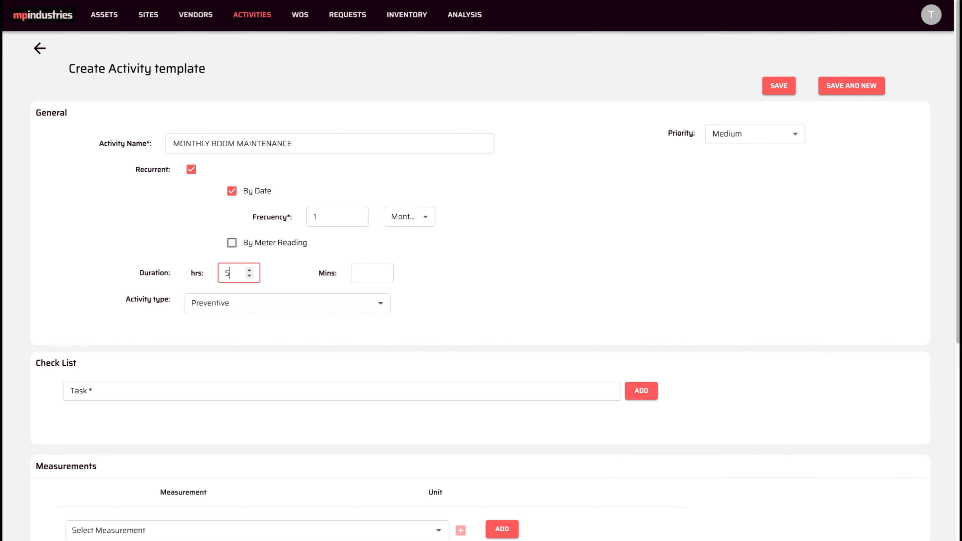
- Keep the activity type Preventive and the priority at Medium
click(271, 302)
click(263, 327)
click(756, 140)
click(739, 177)
- Add checklist tasks CLEANING, CHECK BULBS AND REPLACE IF NECESSARY, PATCHING AND PAINTING DEFECTS ON WALLS, CHECKING SMOKE DETECTORS
click(229, 388)
text(CLEANING)
key(Return)
text(CHECK BULB)
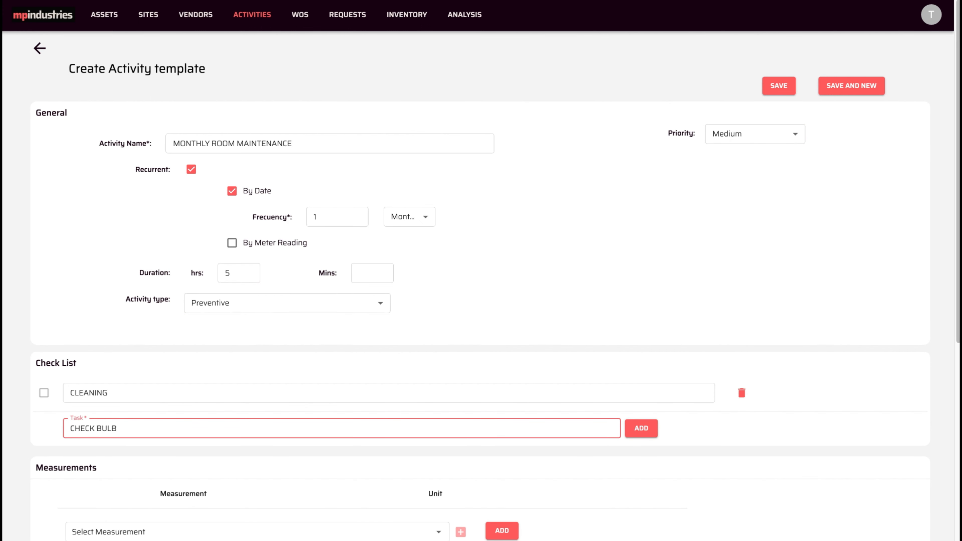
text(S AND REPLACE IF NECESSARY)
key(Tab)
key(Return)
text(PA)
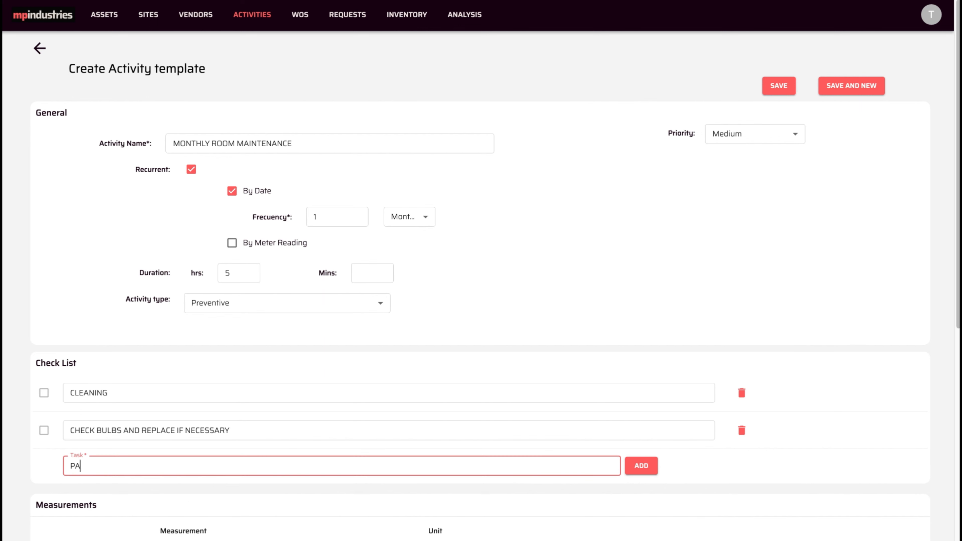
text(TCHING AND PAINTING DEFECTS ON WALLS)
key(Return)
text(CHECKING SMOKE DETECTORS)
click(641, 504)
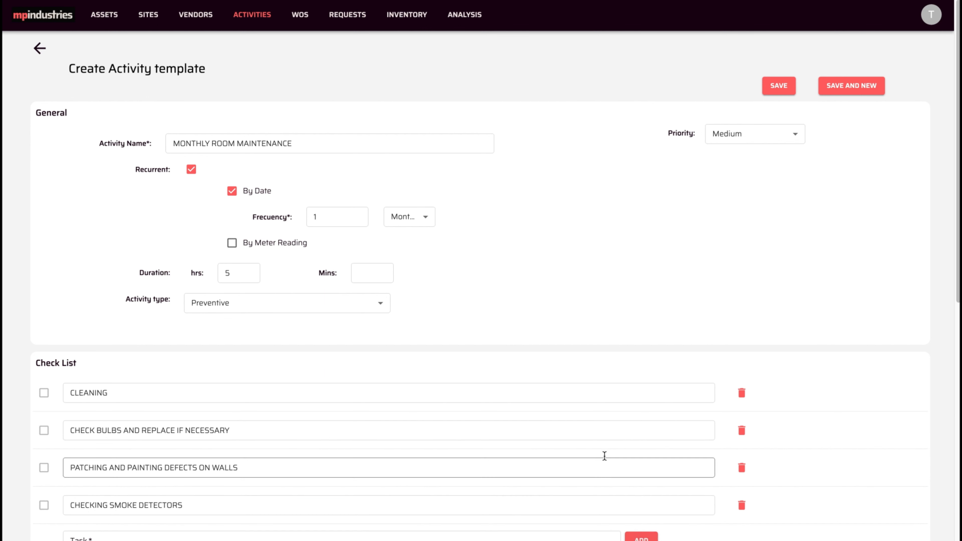
- Save the MONTHLY ROOM MAINTENANCE template
scroll(597, 447, down, 10)
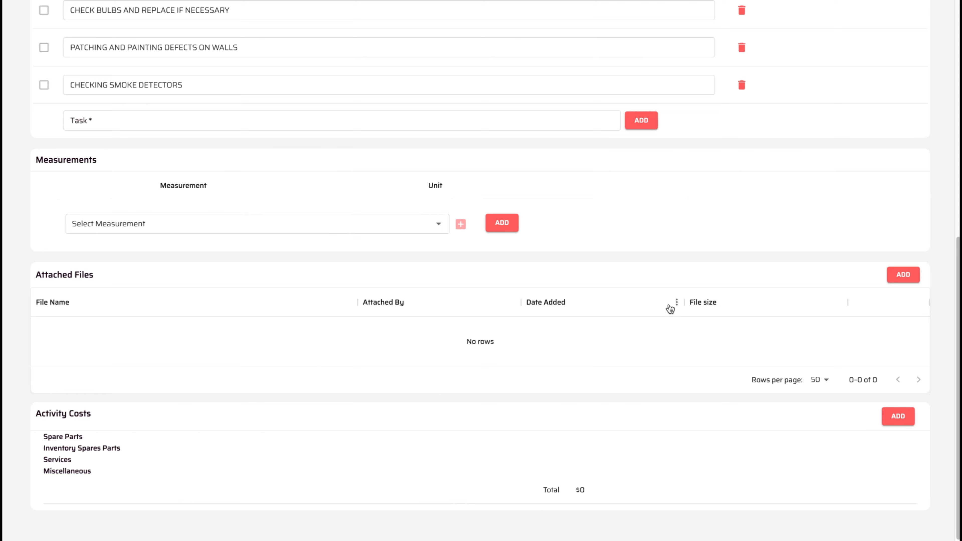
scroll(670, 307, up, 10)
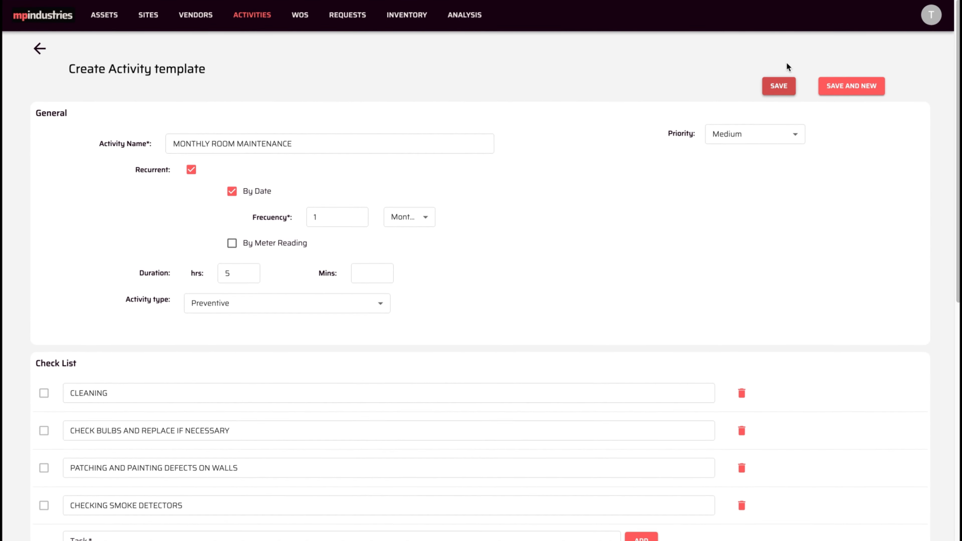
click(781, 82)
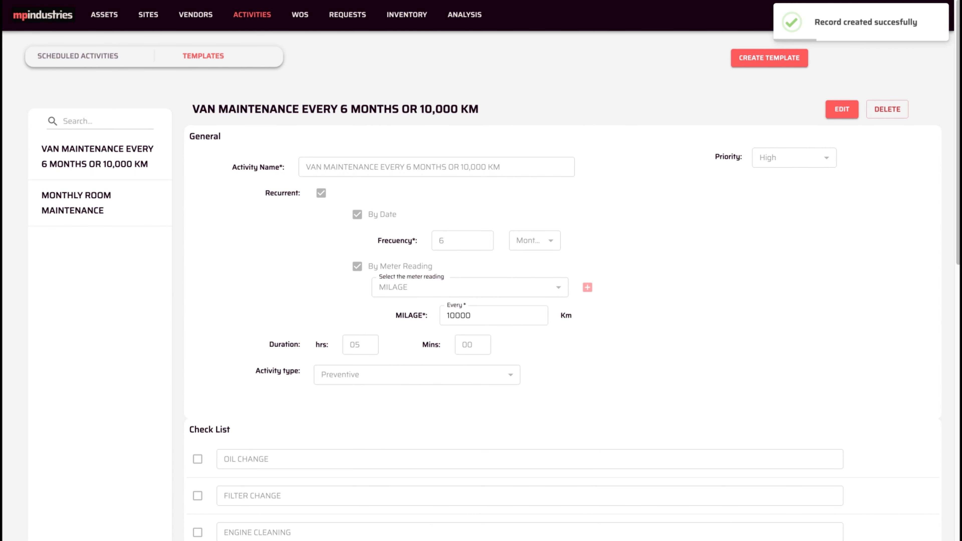
- Filter the templates list by 'room' to check that MONTHLY ROOM MAINTENANCE is listed
click(98, 121)
text(room)
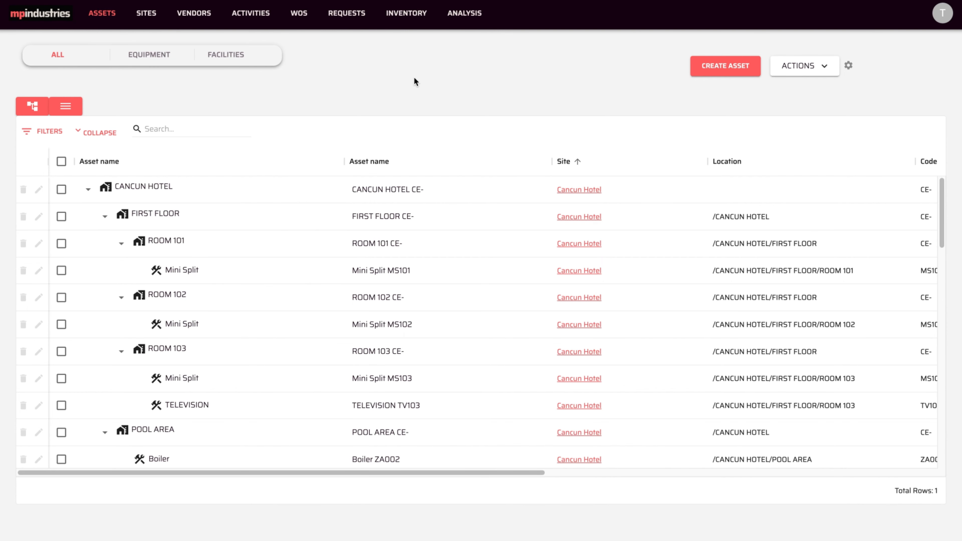
- Under Facilities, check ROOM 101, 102, 103 and 201 and create an activity for them
click(227, 56)
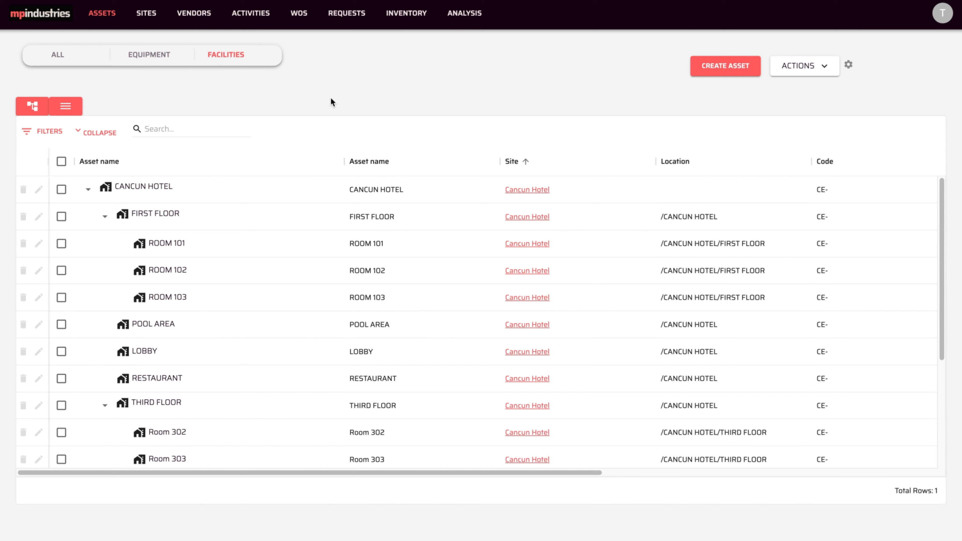
click(61, 243)
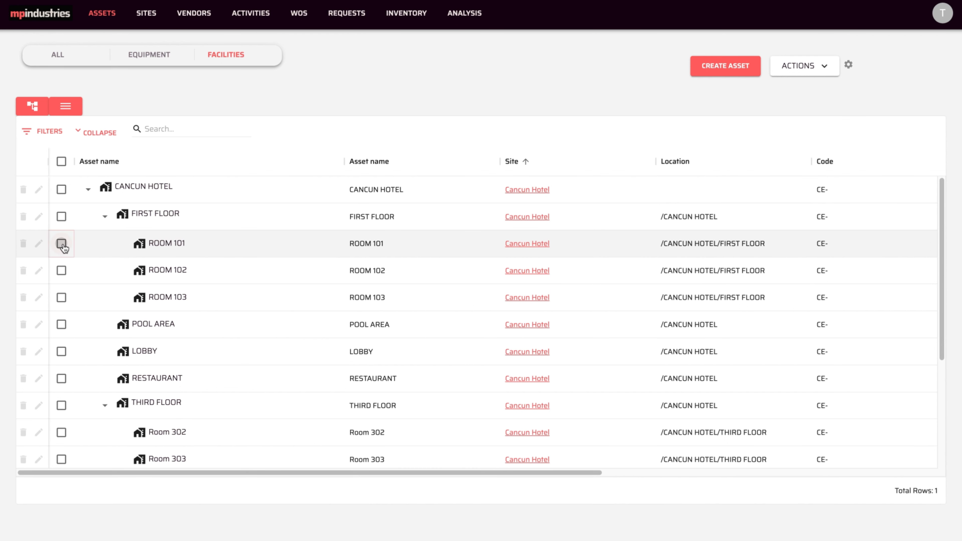
click(61, 271)
click(61, 298)
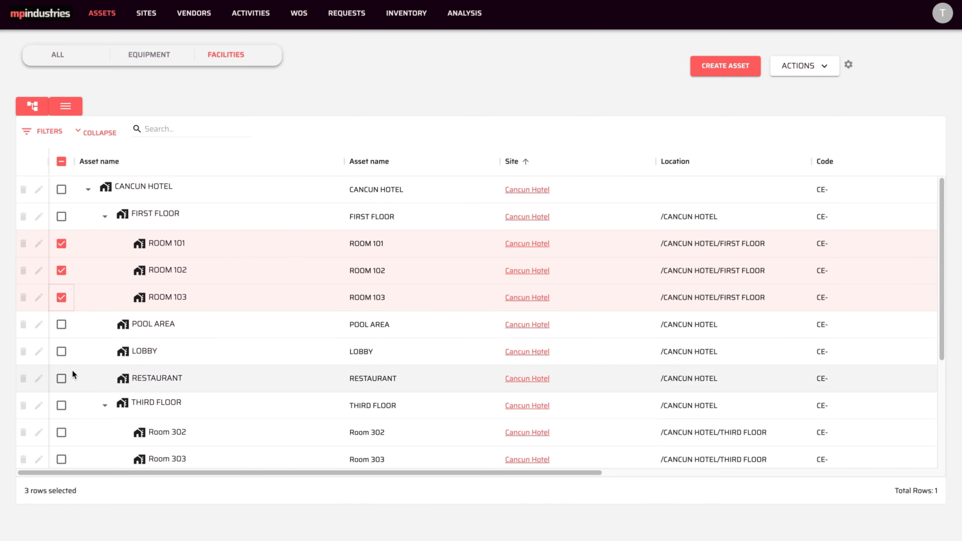
scroll(72, 371, down, 4)
click(61, 400)
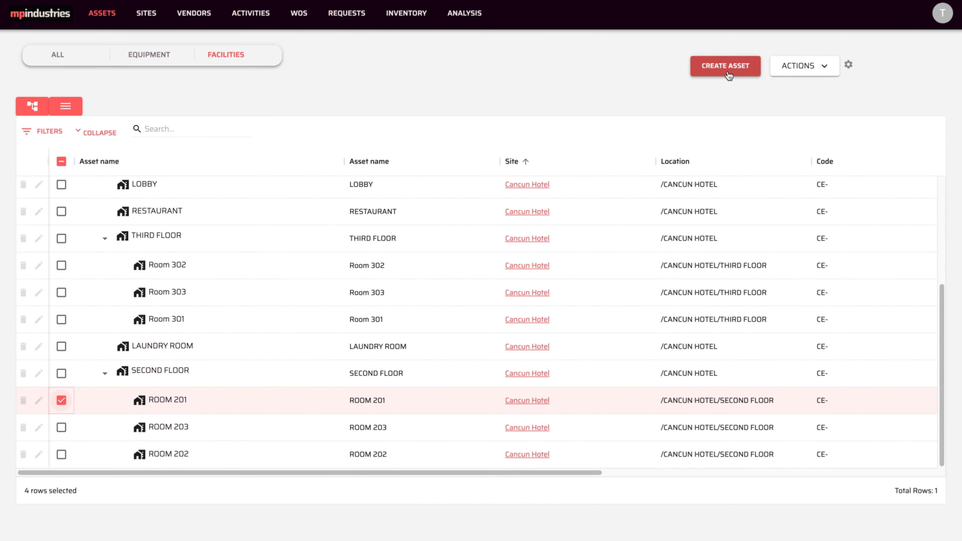
click(809, 66)
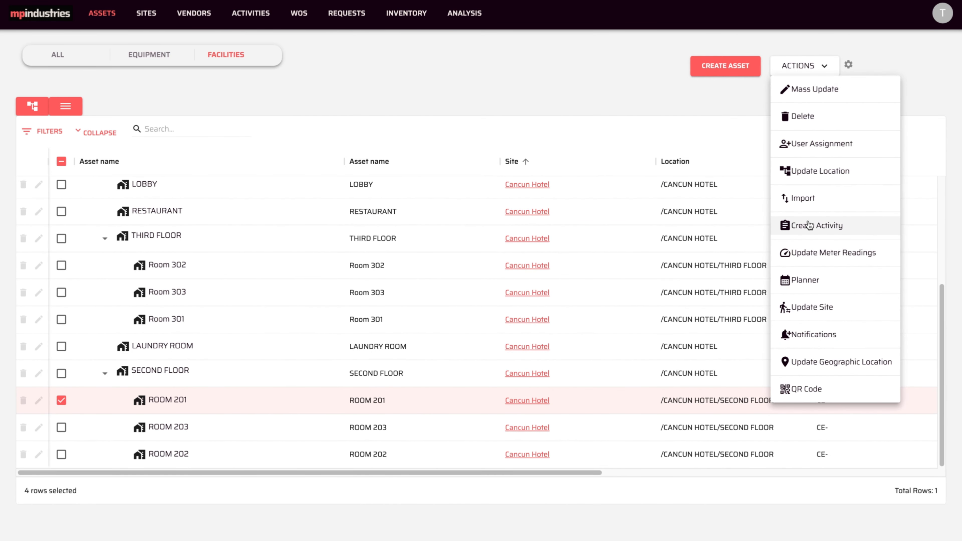
click(809, 224)
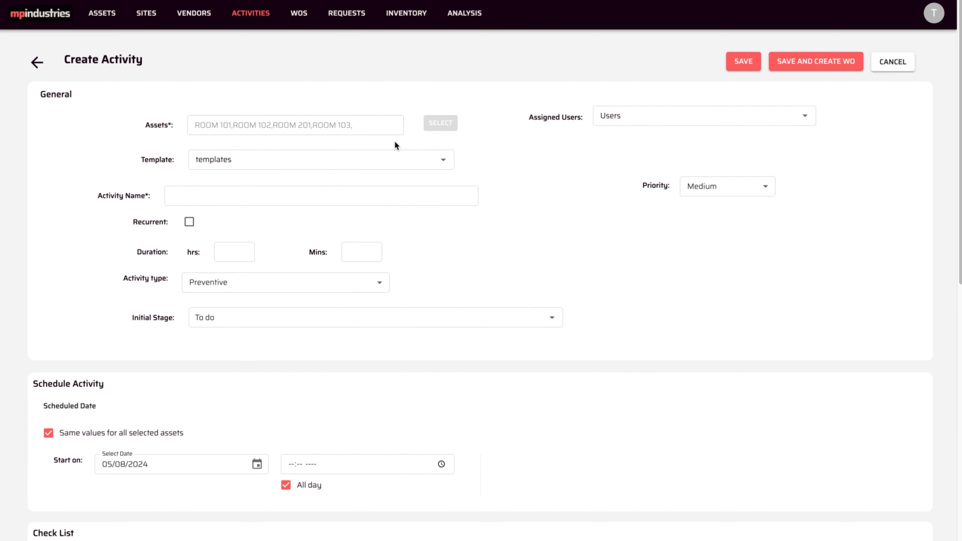
- Set the rooms' activity template to MONTHLY ROOM MAINTENANCE and review its inherited checklist and costs
scroll(410, 236, down, 3)
scroll(410, 236, down, 10)
scroll(410, 241, up, 13)
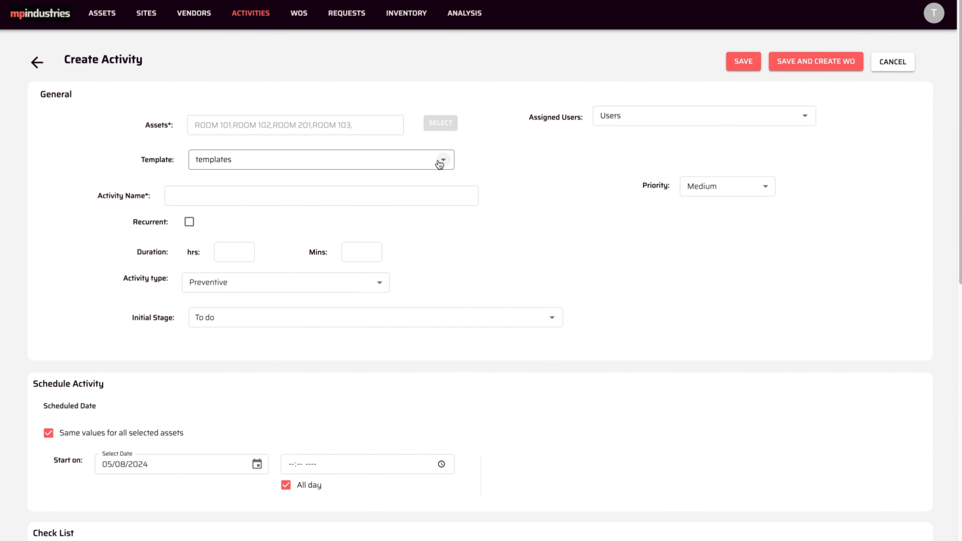
click(439, 164)
click(272, 183)
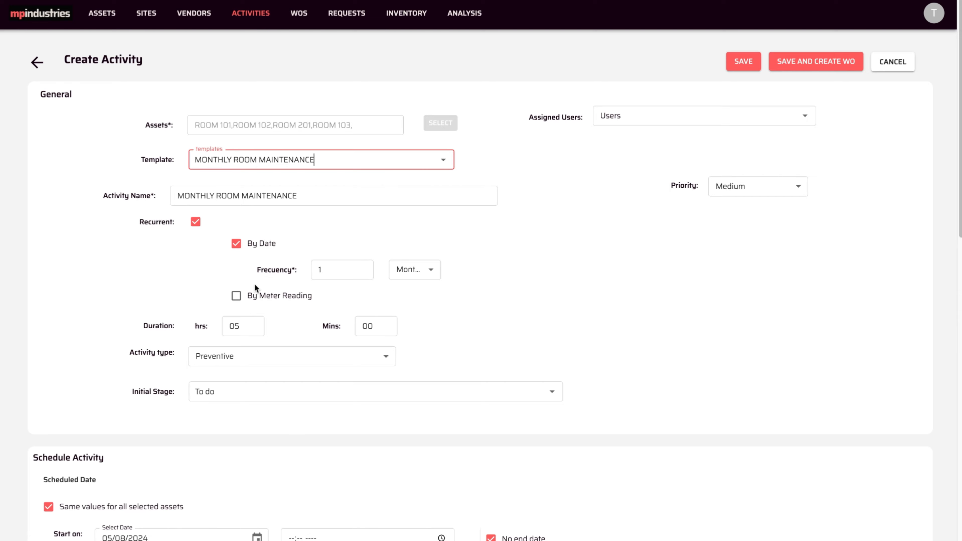
scroll(256, 337, down, 8)
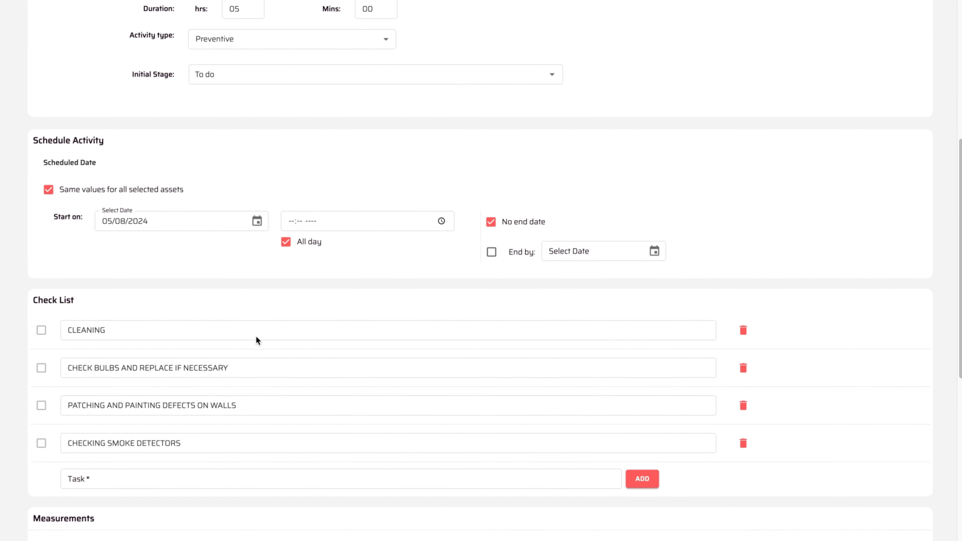
scroll(256, 340, down, 8)
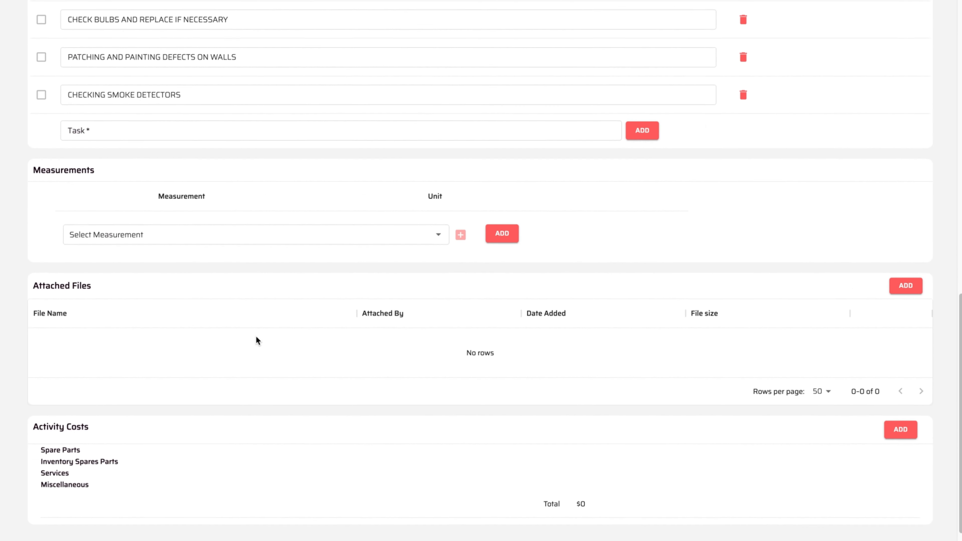
scroll(255, 337, down, 1)
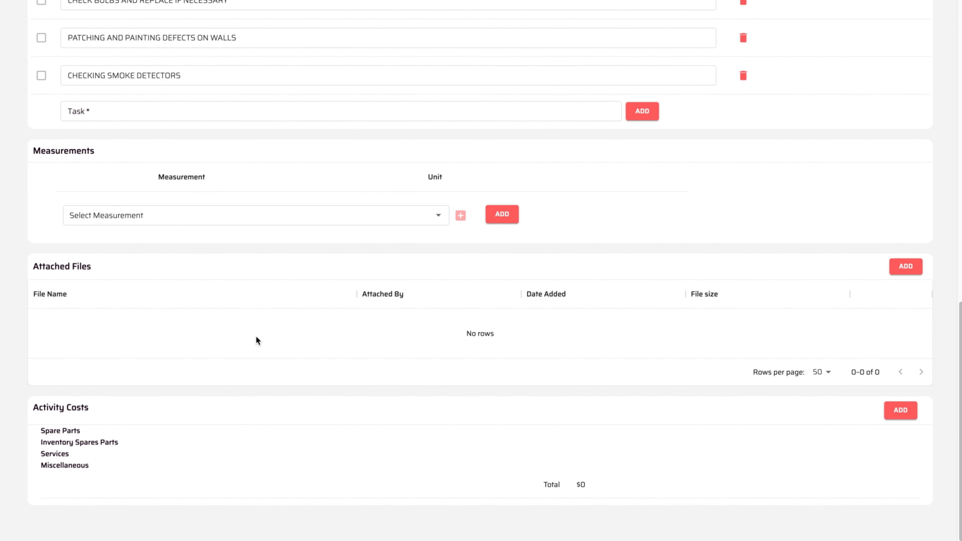
- Add an Inventory Spares Parts cost of 1 White Paint from Cancun Warehouse ($250.00)
click(899, 417)
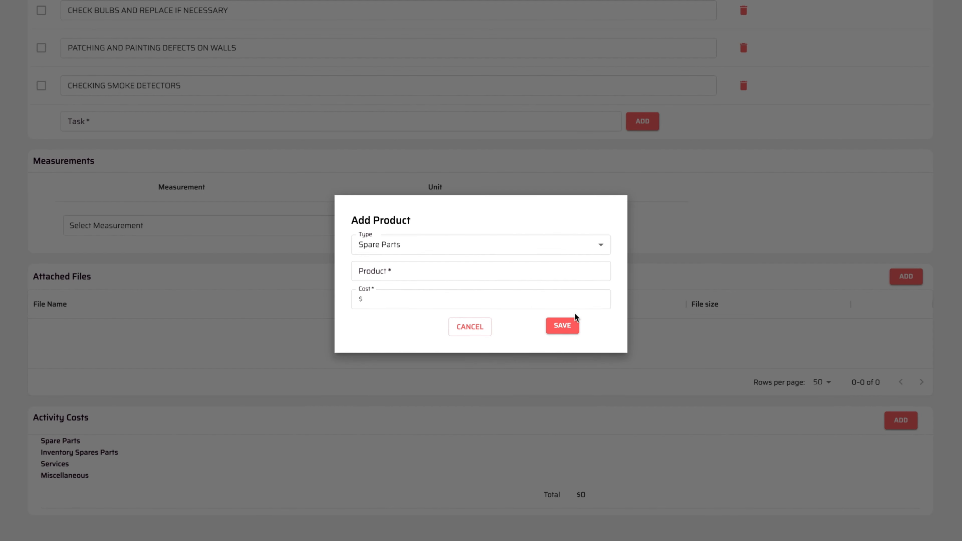
click(578, 246)
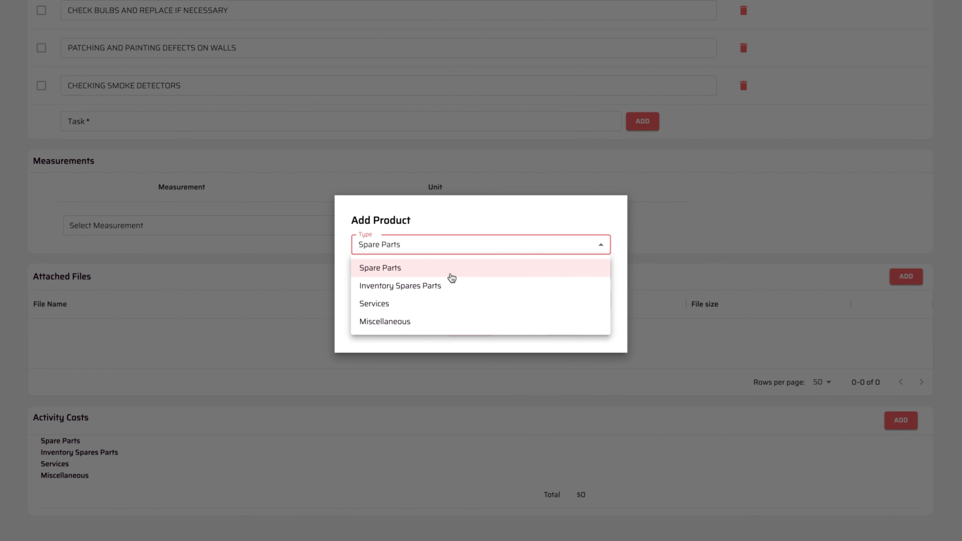
click(441, 283)
click(489, 243)
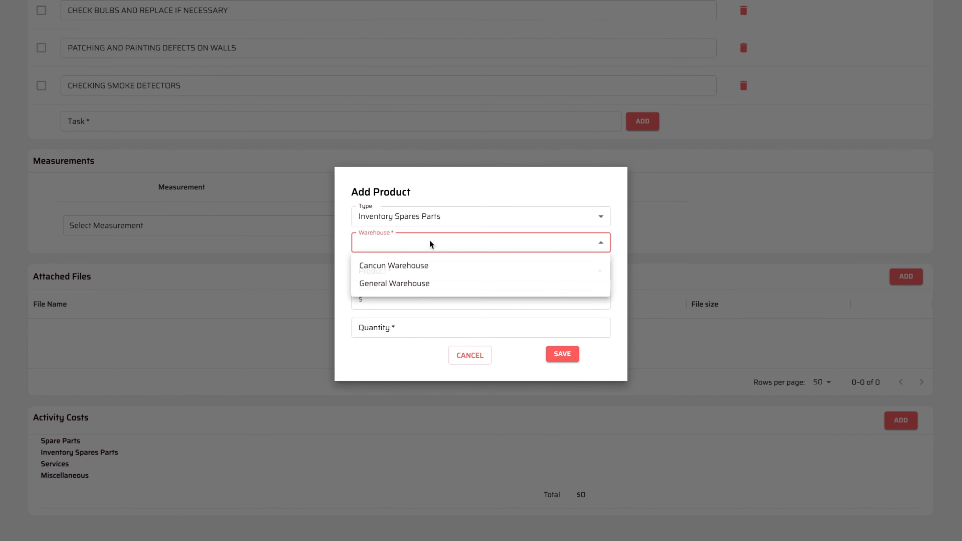
click(419, 266)
click(410, 273)
text(whi)
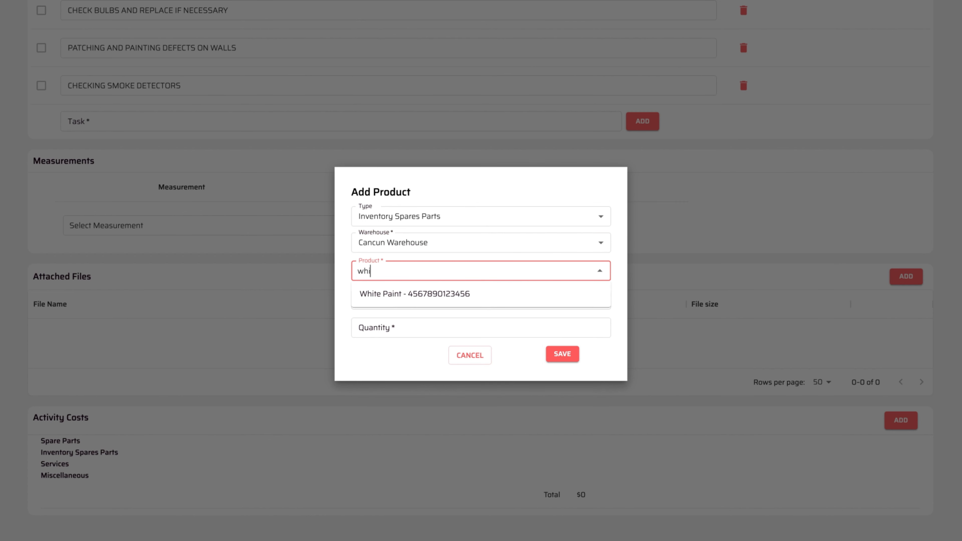
click(410, 292)
click(401, 330)
text(1)
click(563, 355)
scroll(619, 314, up, 8)
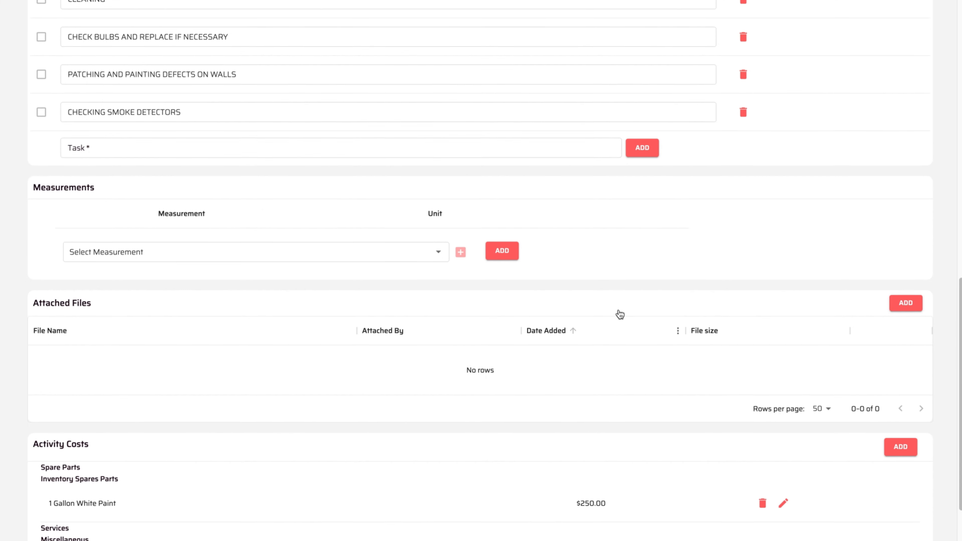
scroll(619, 310, up, 8)
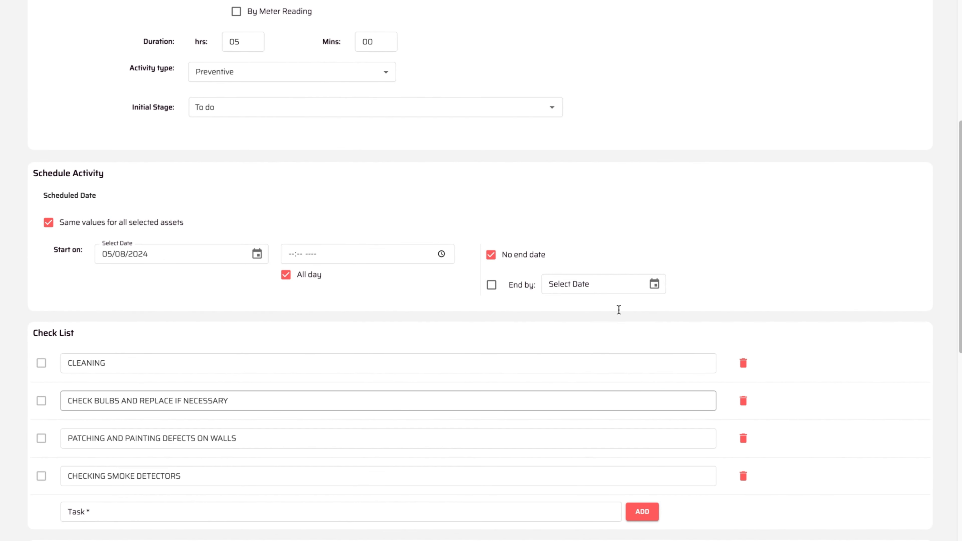
scroll(619, 310, up, 2)
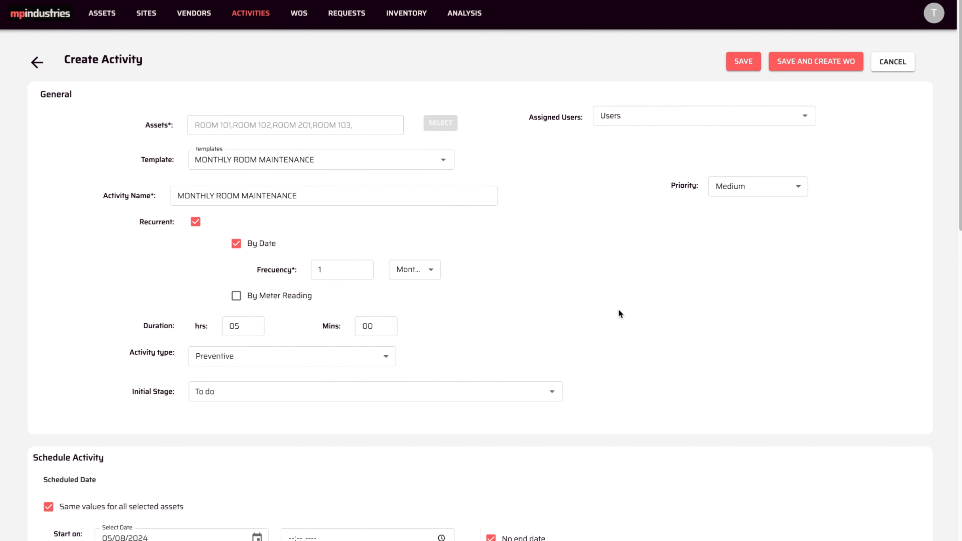
click(551, 394)
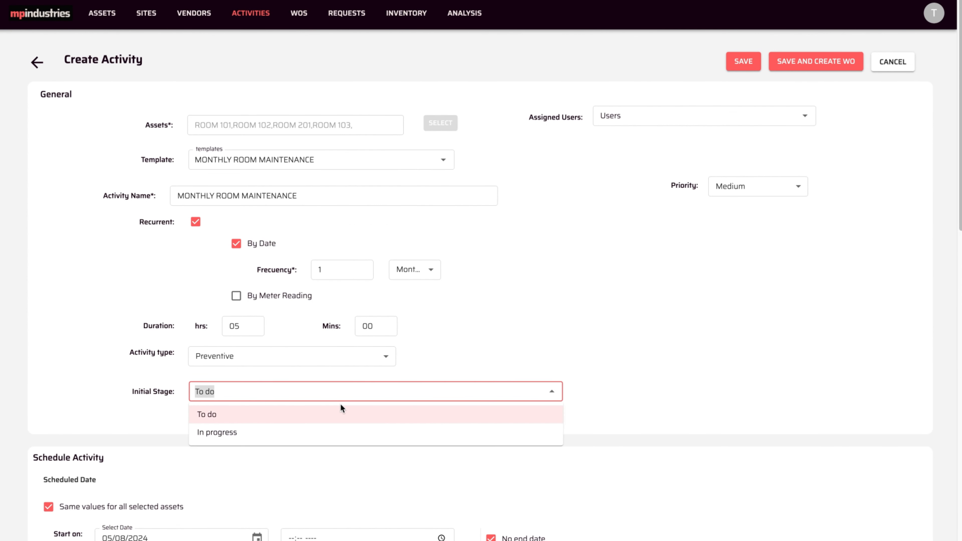
click(594, 388)
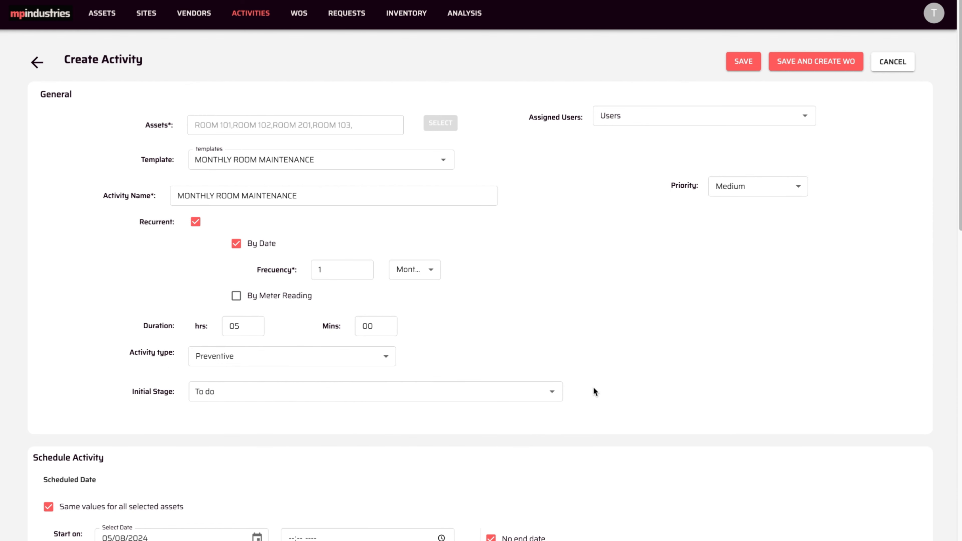
scroll(594, 388, down, 5)
scroll(593, 388, down, 2)
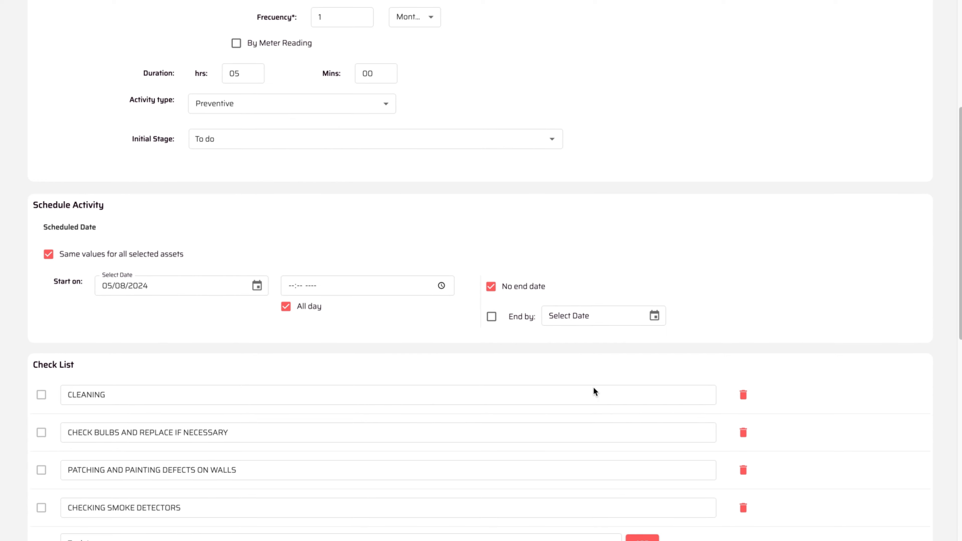
- Give ROOM 201 its own start of June 8, 2024 at 08:00 a.m
click(49, 248)
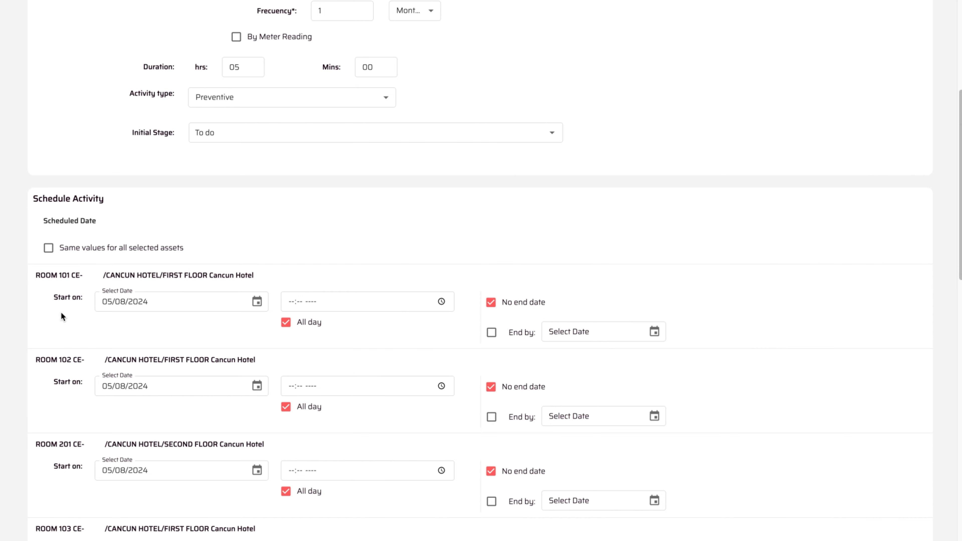
scroll(62, 313, down, 3)
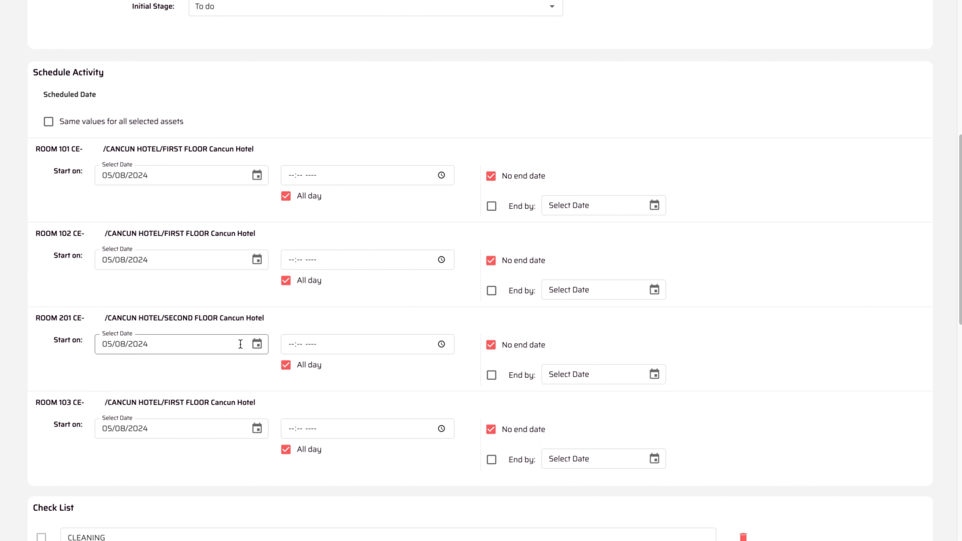
click(257, 345)
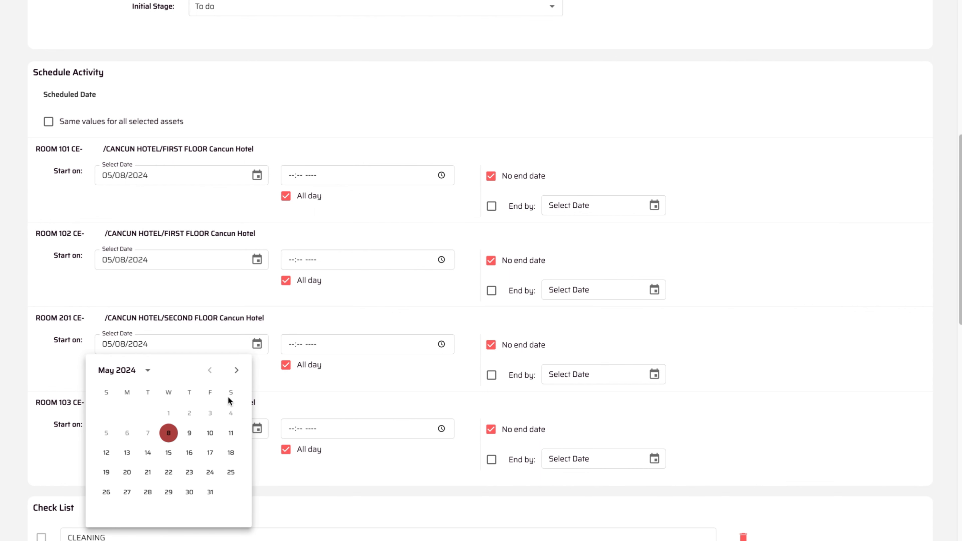
click(238, 372)
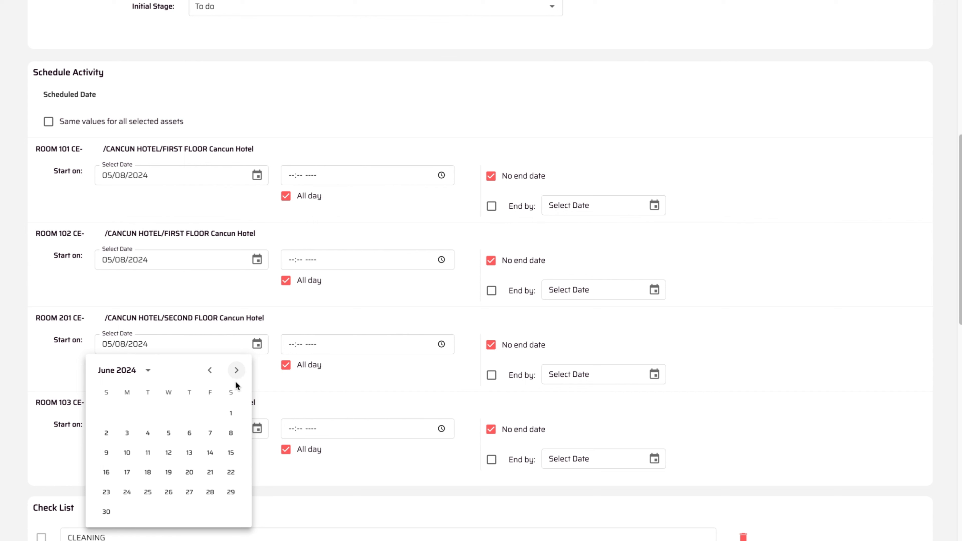
click(107, 453)
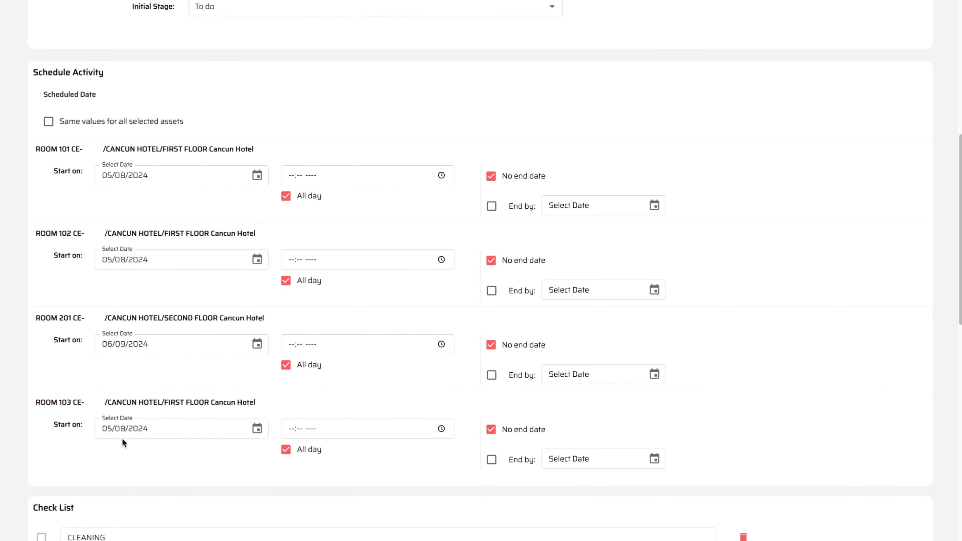
click(257, 343)
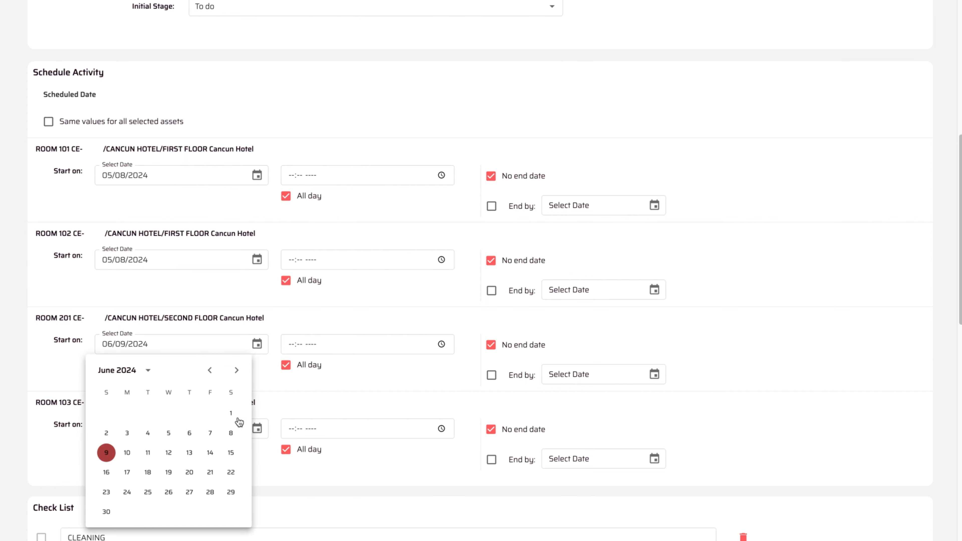
click(231, 433)
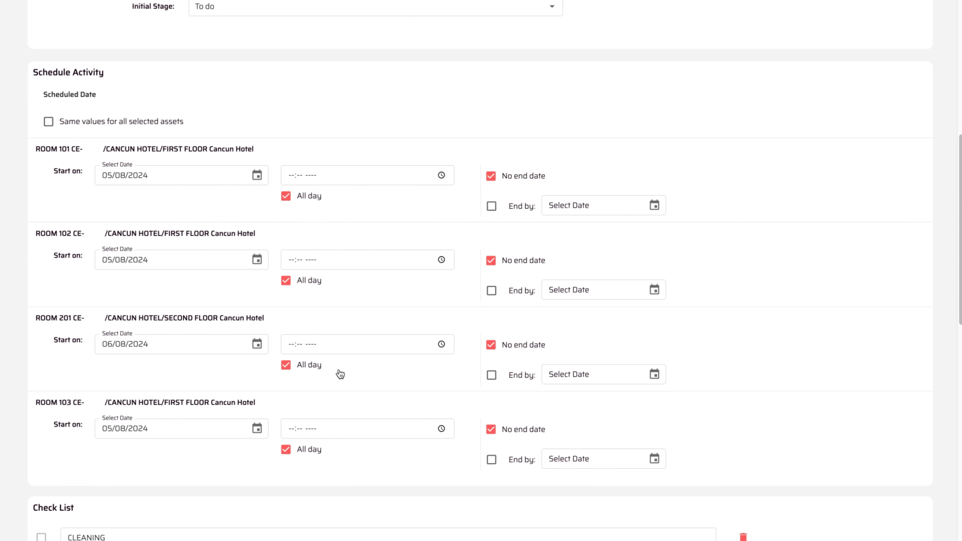
click(286, 366)
click(293, 346)
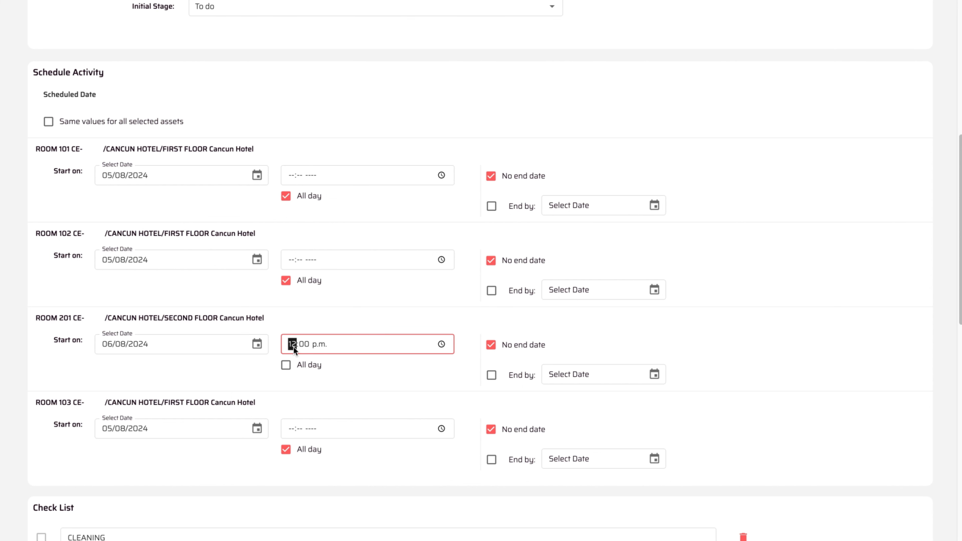
text(0800)
click(354, 321)
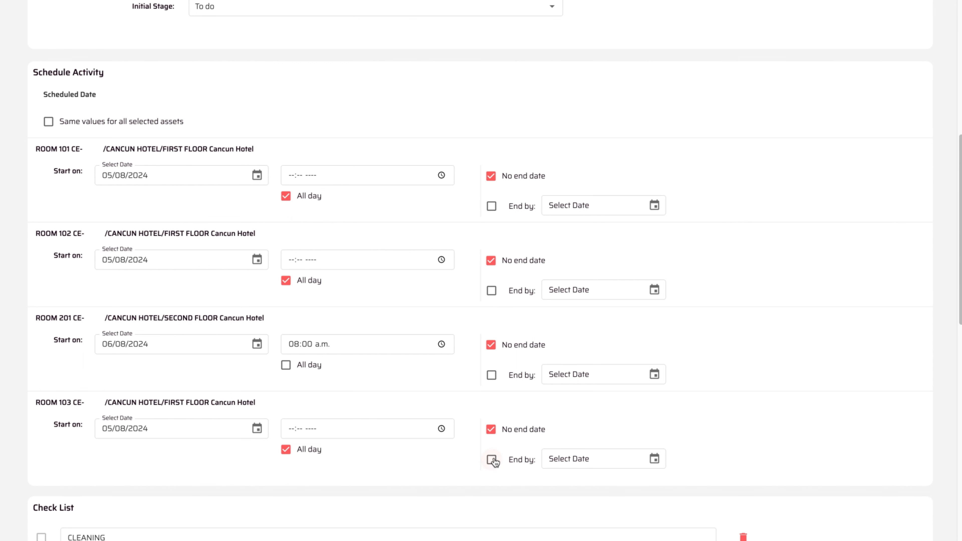
- Toggle ROOM 101 to End by and back, leaving it with no end date
click(492, 207)
click(655, 205)
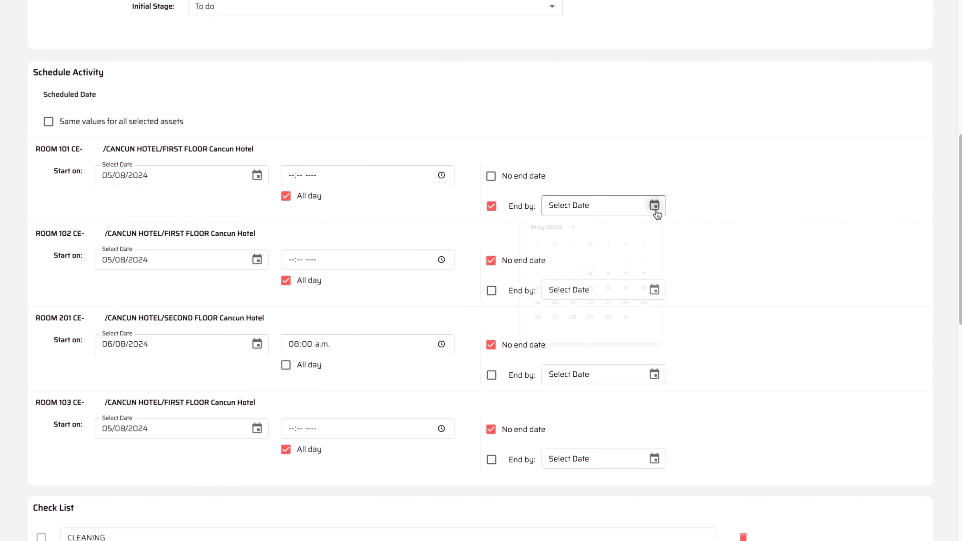
click(695, 207)
click(492, 206)
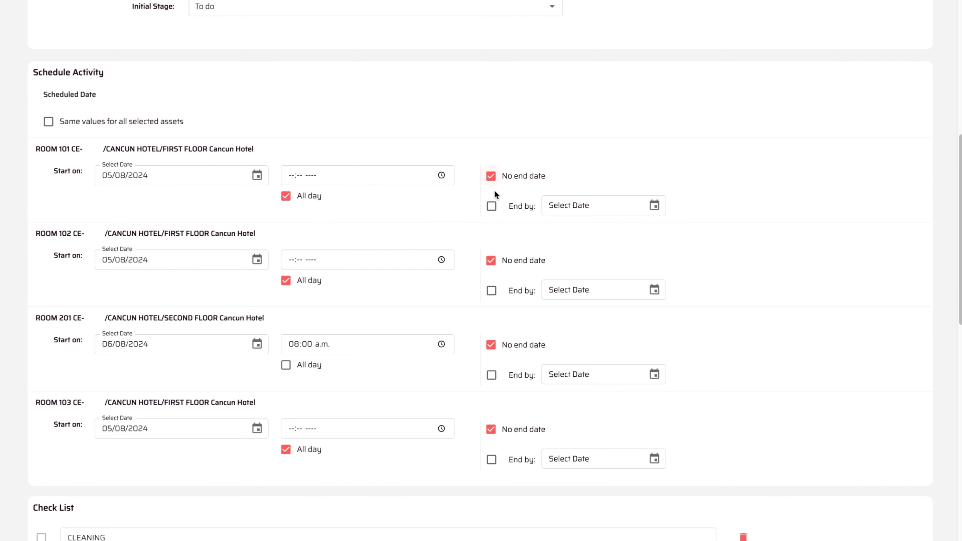
- Save the room activity, then find Van A001 under Equipment and create an activity for it
scroll(552, 171, up, 10)
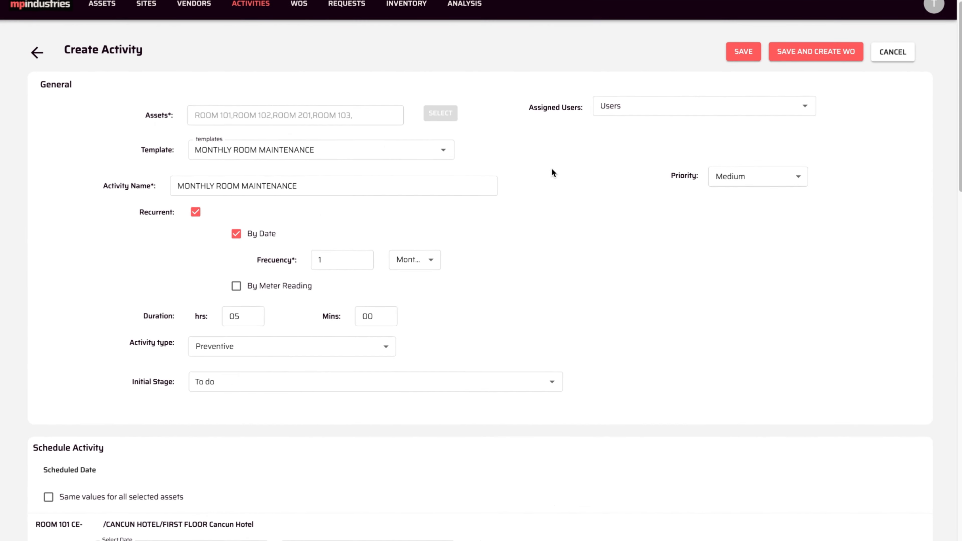
click(742, 62)
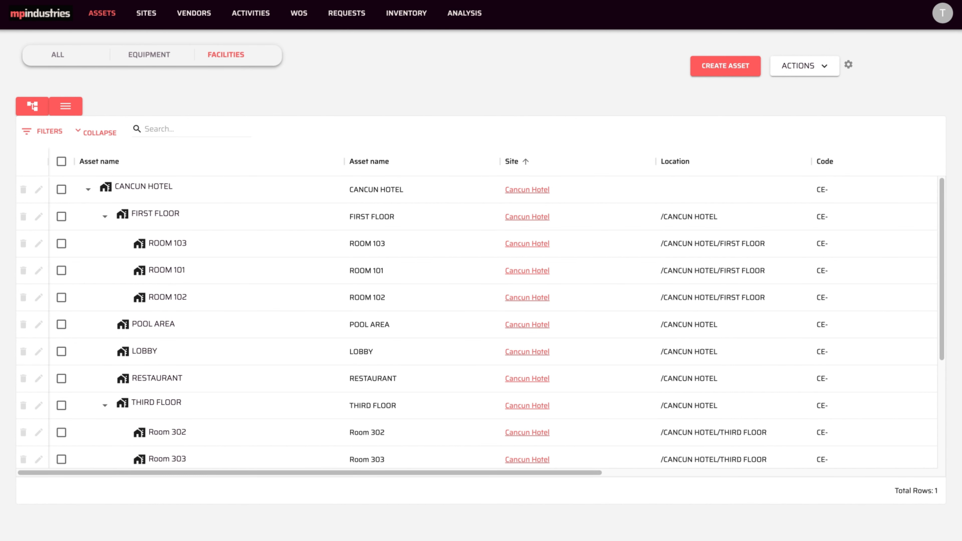
click(154, 61)
click(159, 122)
text(van)
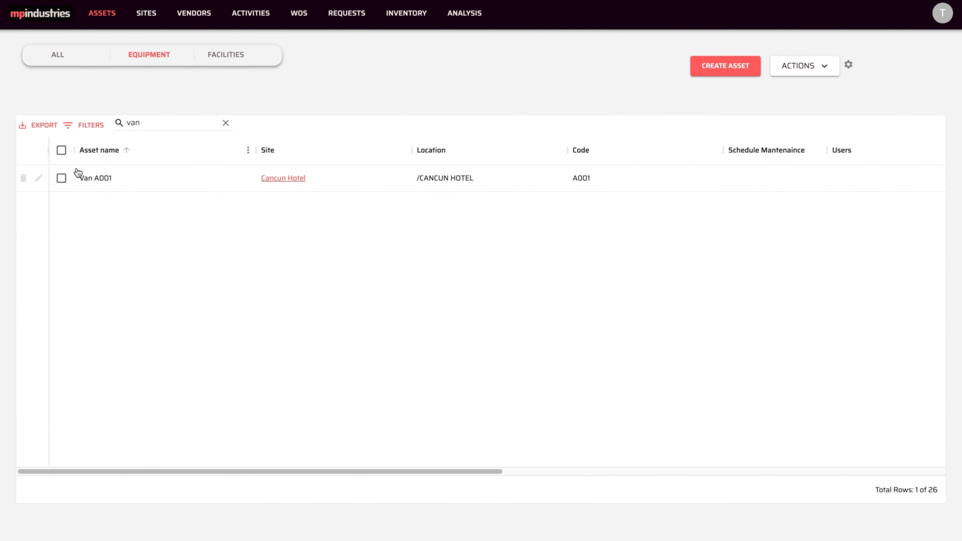
click(61, 178)
click(796, 72)
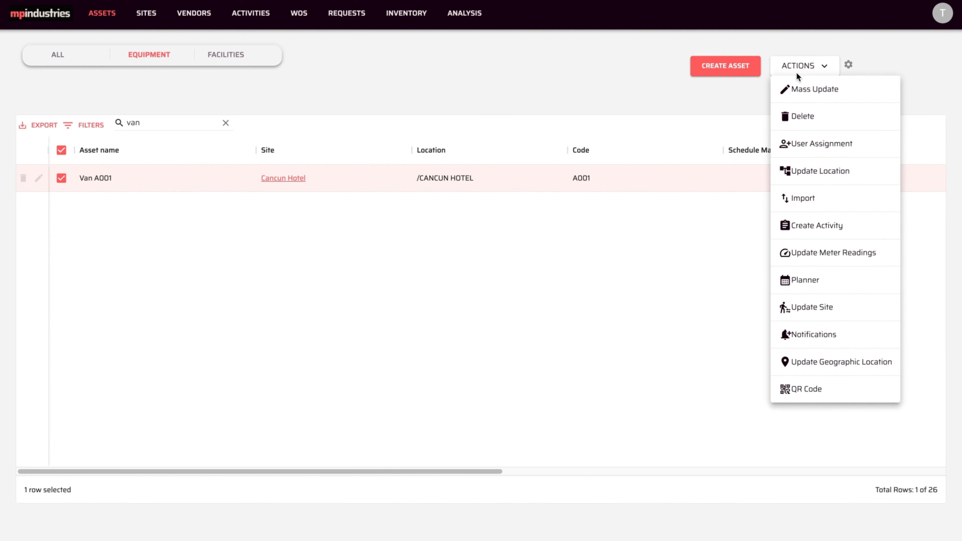
click(801, 229)
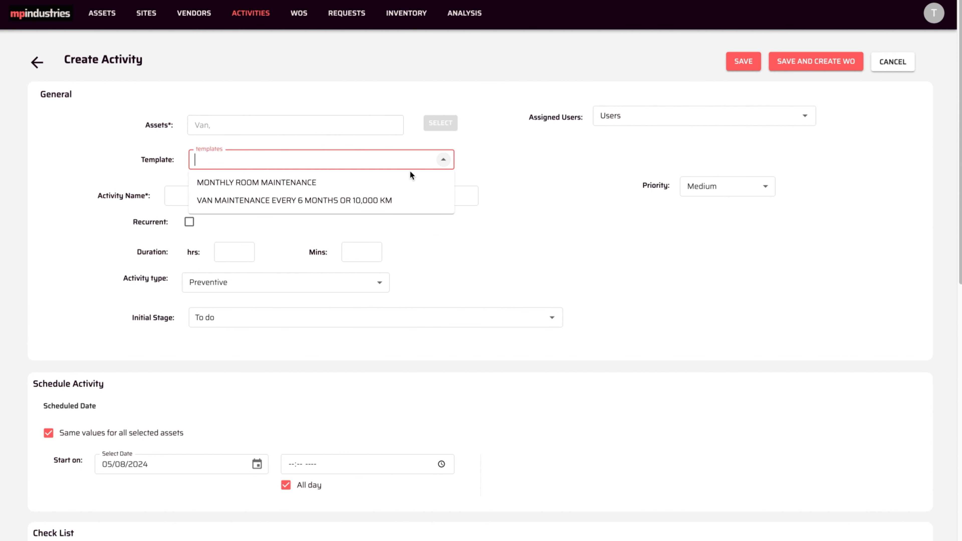
- Use the VAN MAINTENANCE EVERY 6 MONTHS OR 10,000 KM template for the Van A001 activity
click(323, 203)
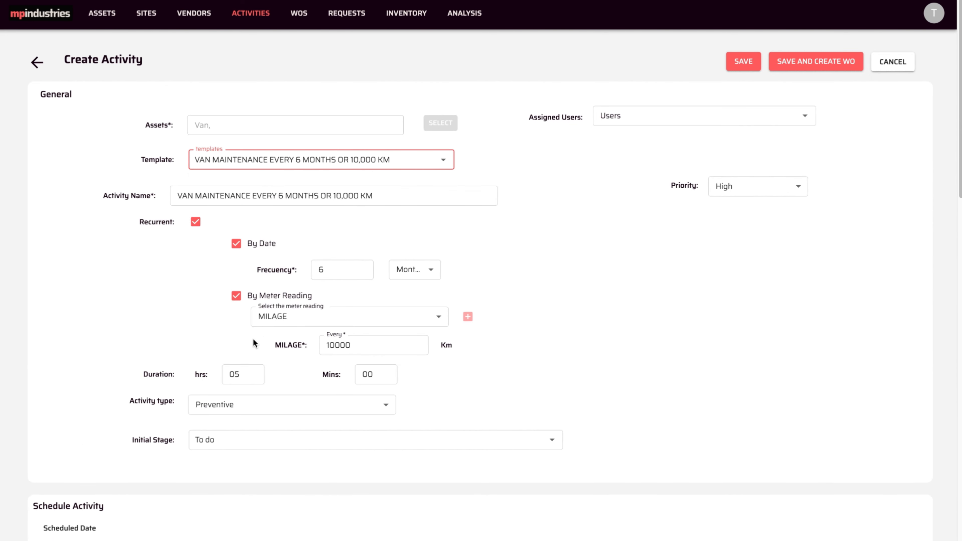
scroll(253, 339, down, 5)
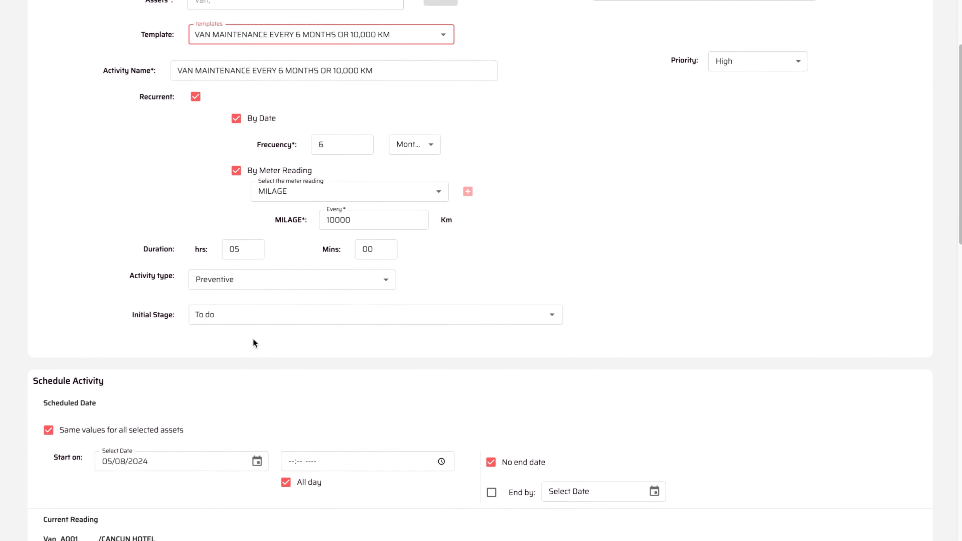
scroll(254, 343, down, 3)
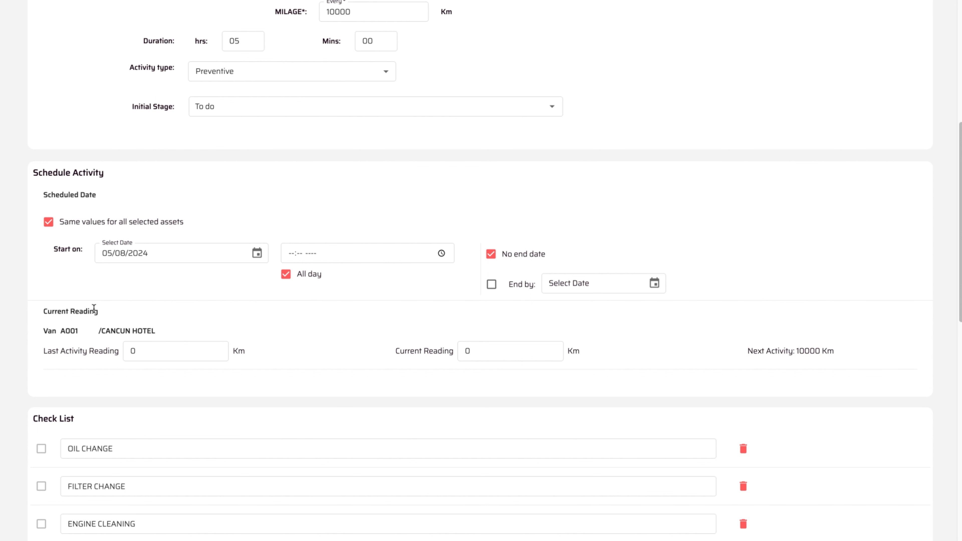
- Set the van activity's start date to July 23, 2024
click(257, 259)
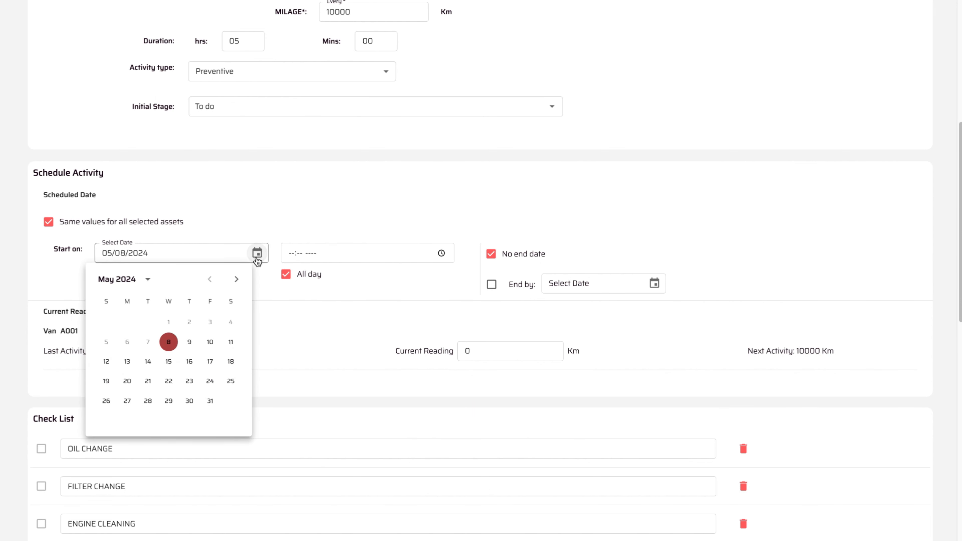
click(236, 280)
click(236, 279)
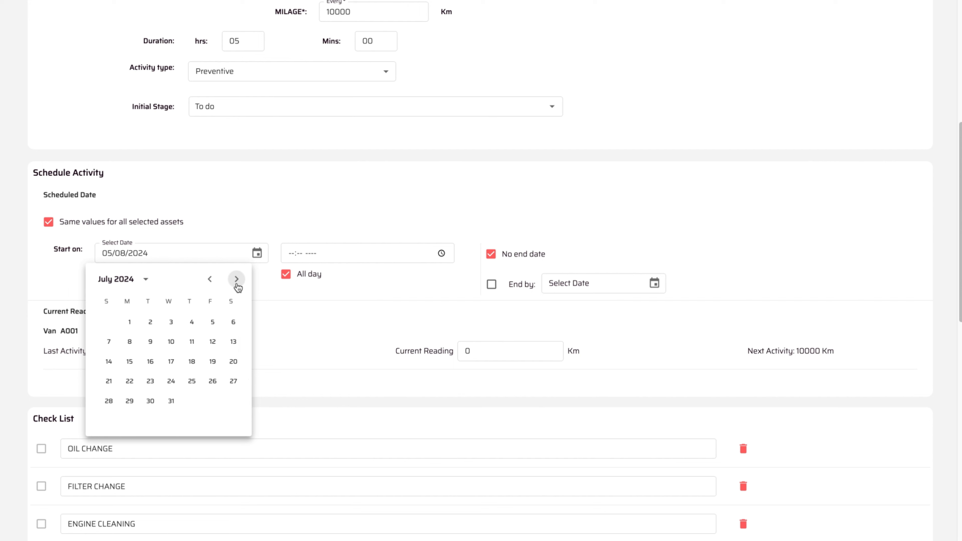
click(151, 383)
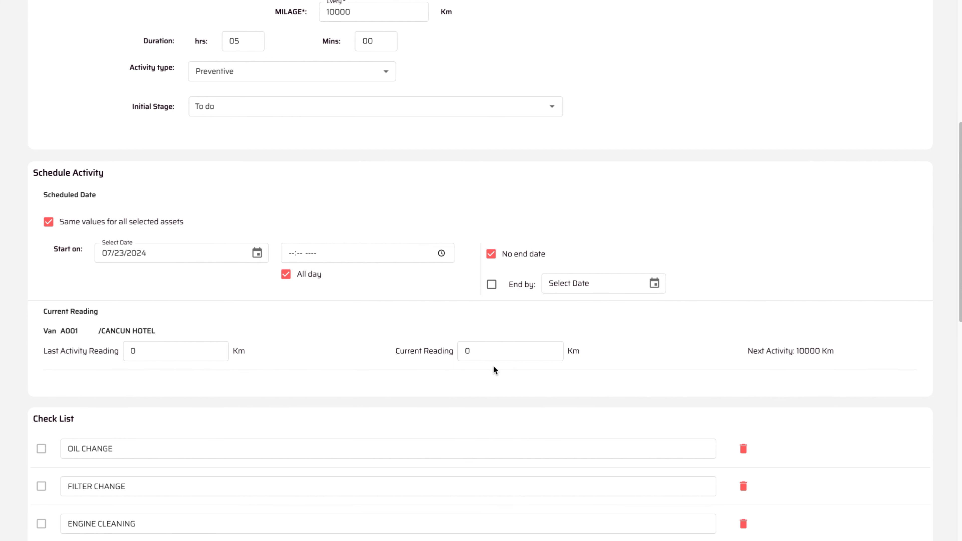
- Set the current meter reading to 5200 Km and the last activity reading to 0
click(492, 354)
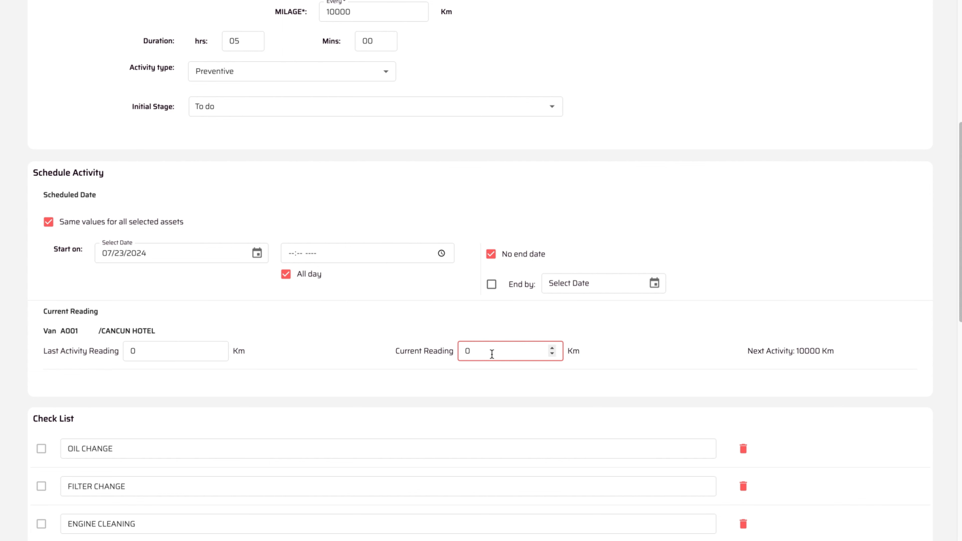
key(BackSpace)
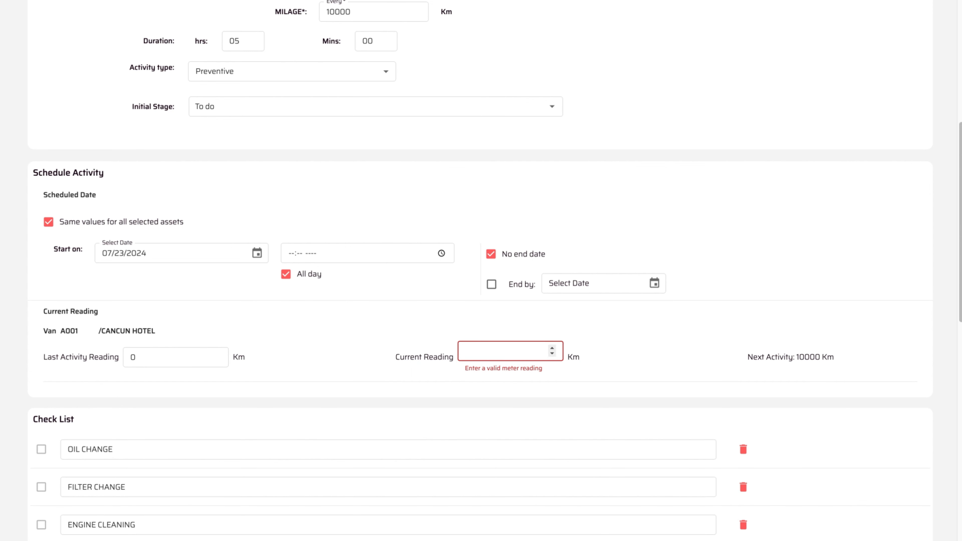
text(5200)
click(596, 351)
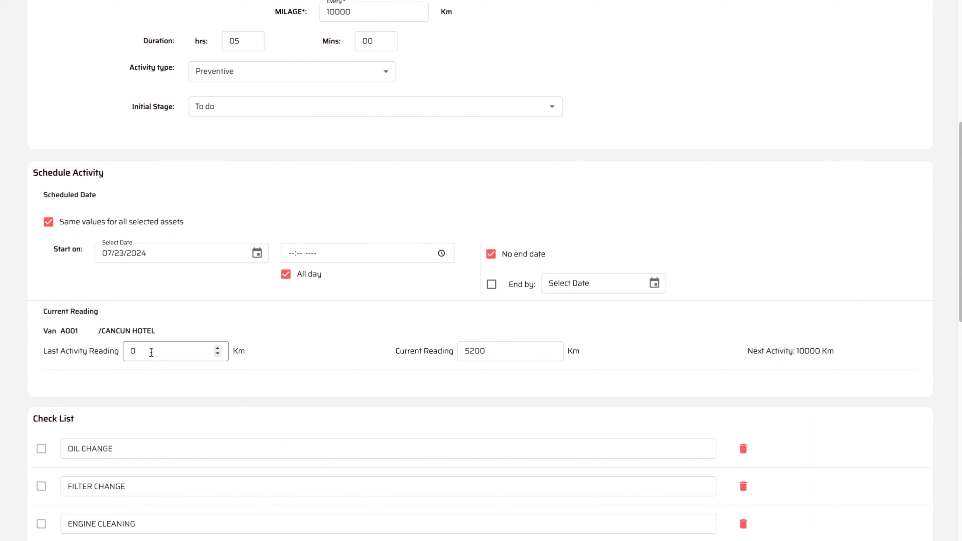
click(137, 350)
key(Home)
text(10)
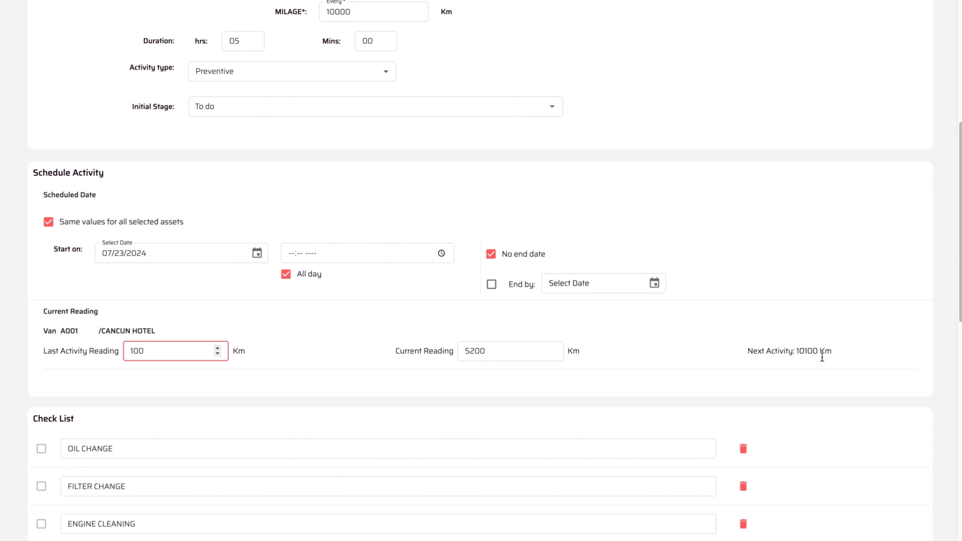
double_click(158, 352)
text(0)
click(276, 354)
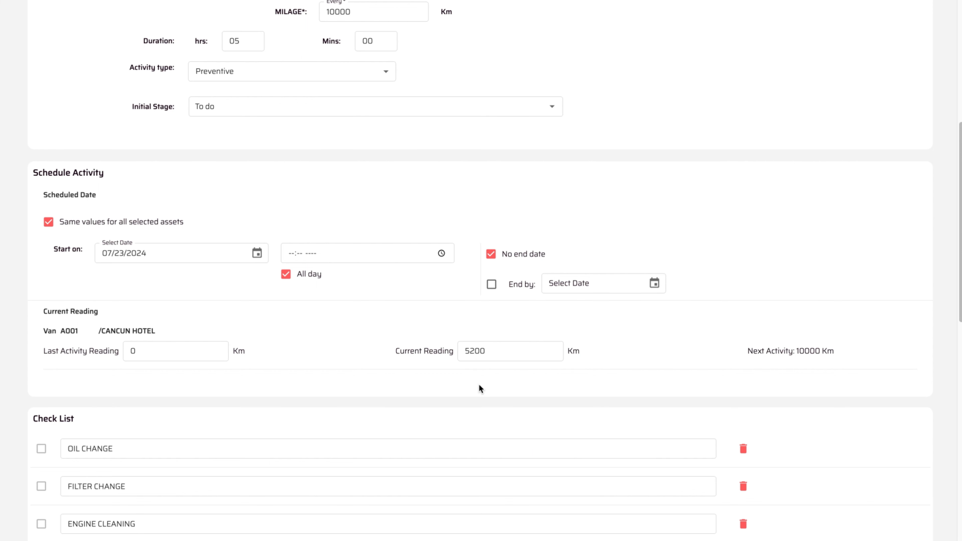
- Add an Inventory Spares Parts cost of 1 Air Filter from Cancun Warehouse ($100.00)
scroll(479, 385, down, 3)
scroll(479, 385, down, 2)
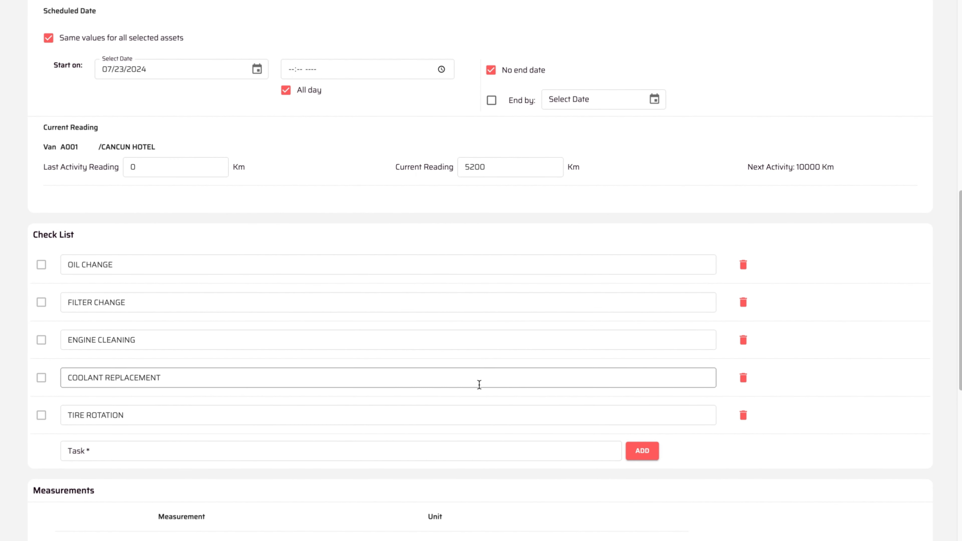
scroll(479, 384, down, 7)
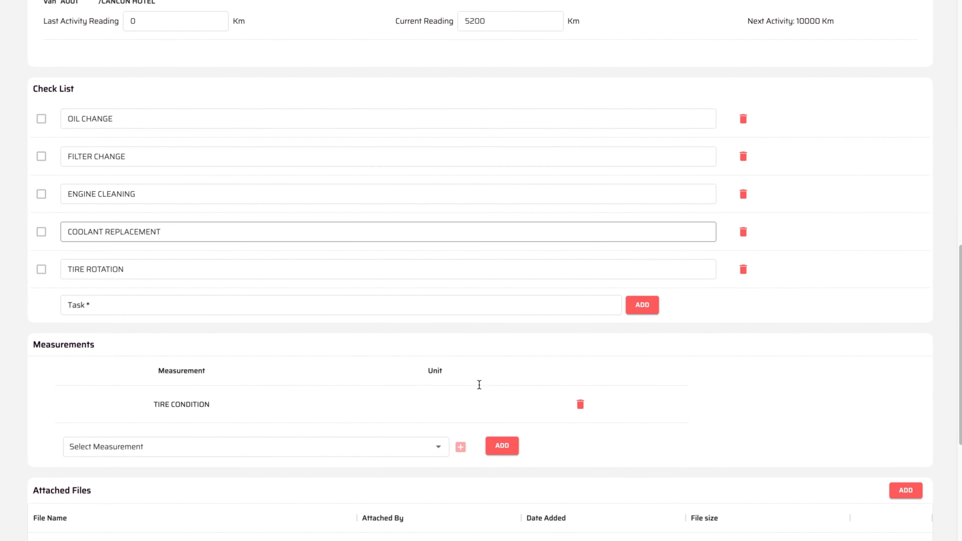
scroll(479, 386, down, 3)
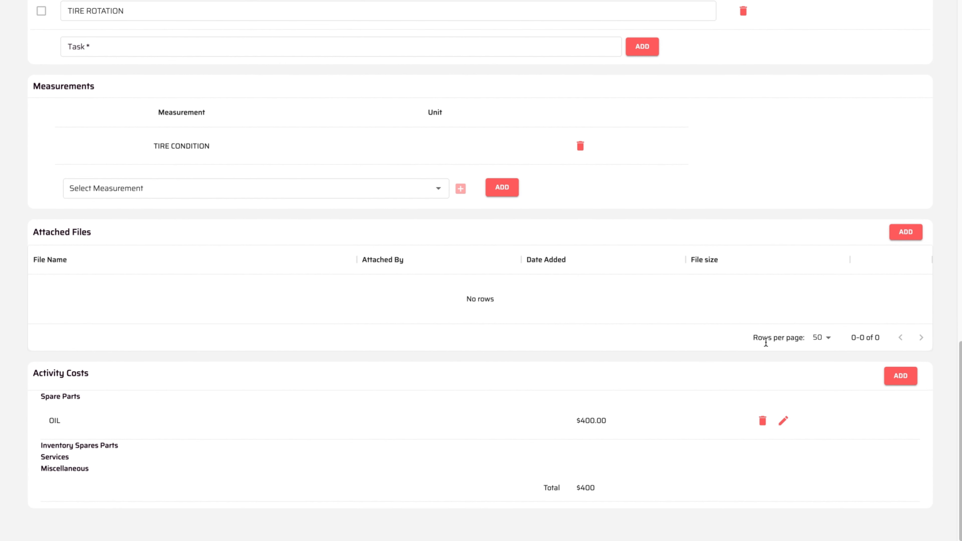
click(909, 382)
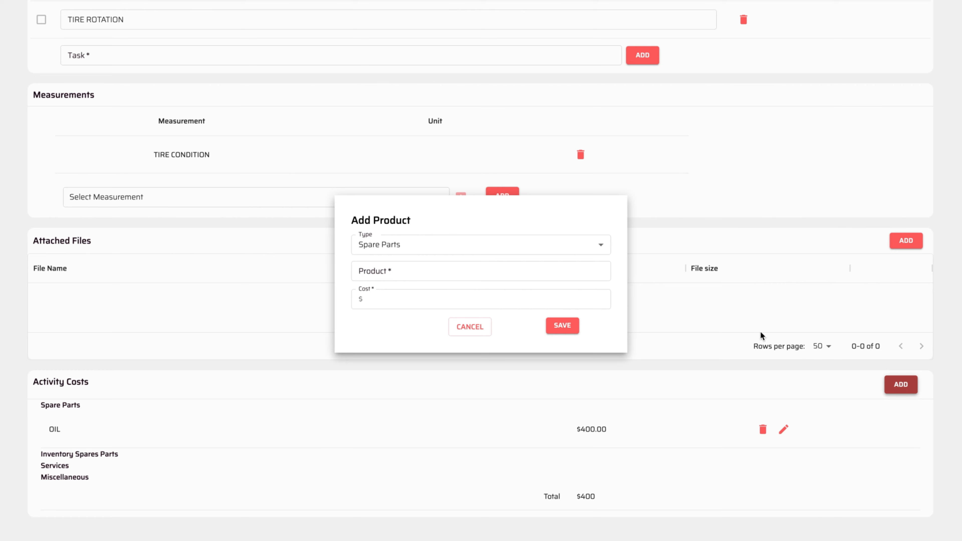
click(446, 246)
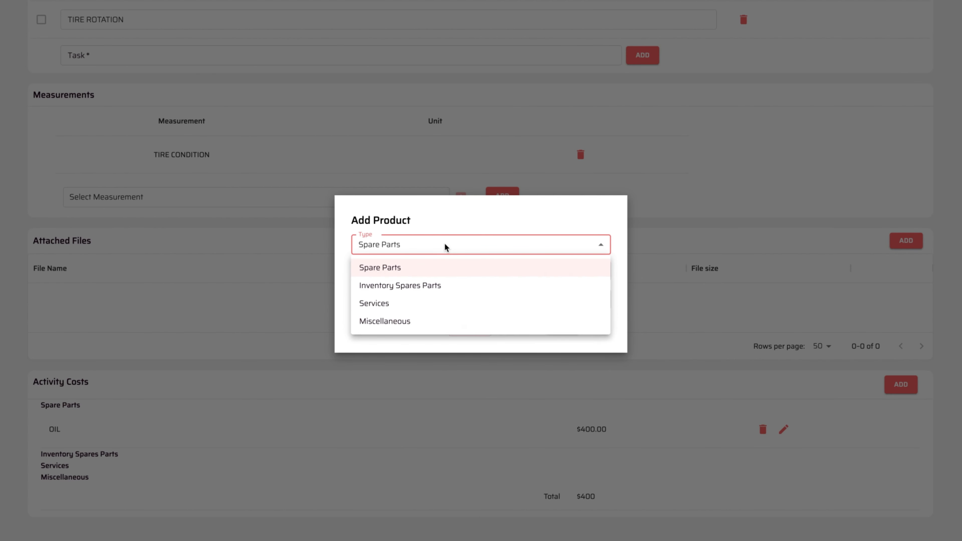
click(412, 286)
click(401, 245)
click(396, 266)
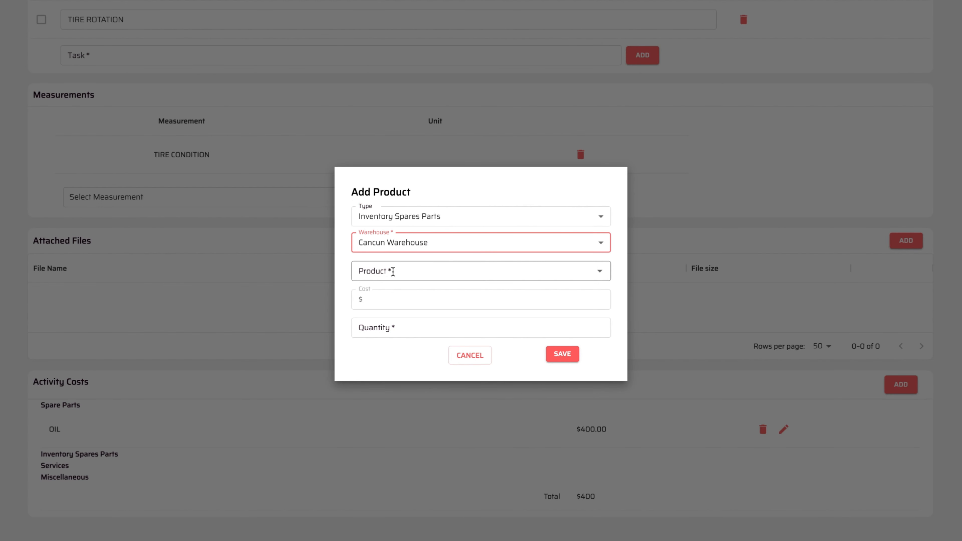
click(392, 272)
text(air)
click(365, 294)
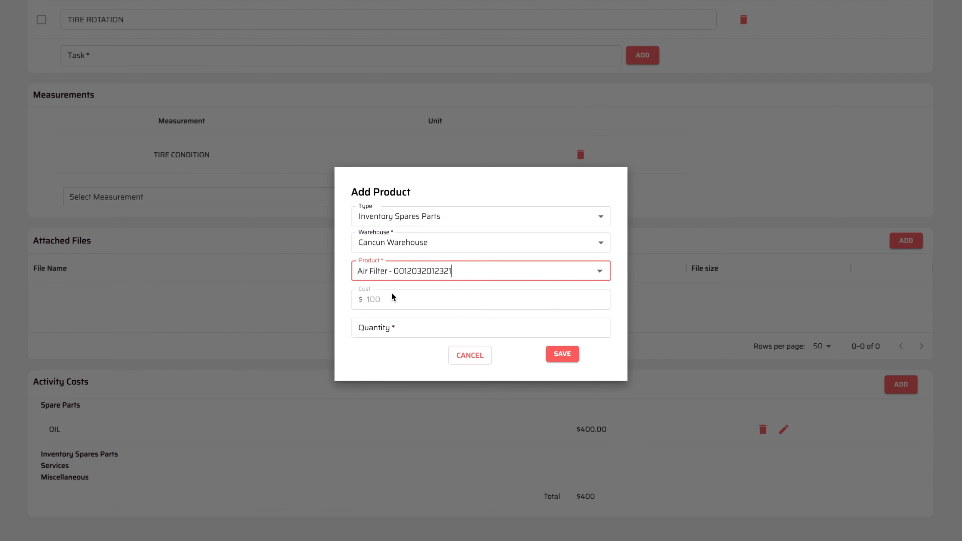
click(386, 328)
text(1)
click(562, 354)
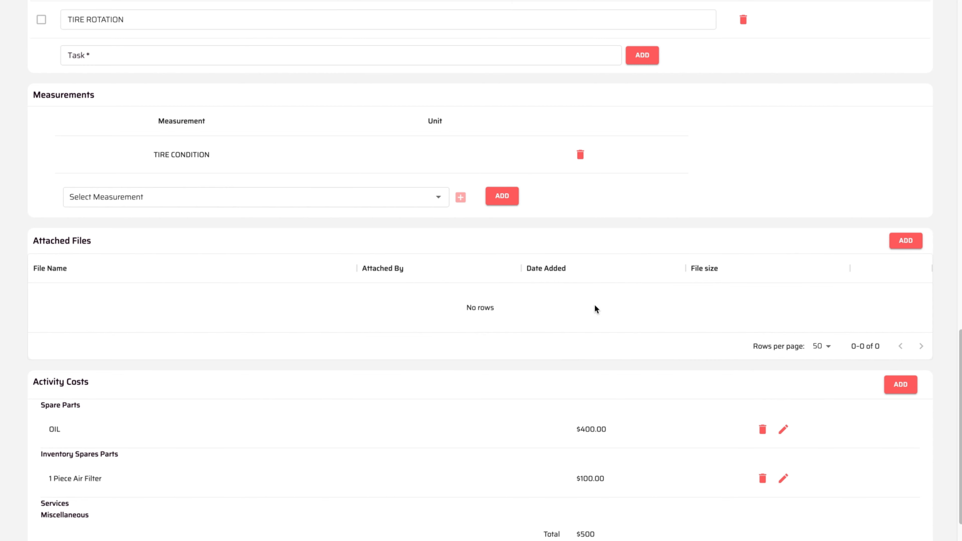
scroll(648, 242, up, 20)
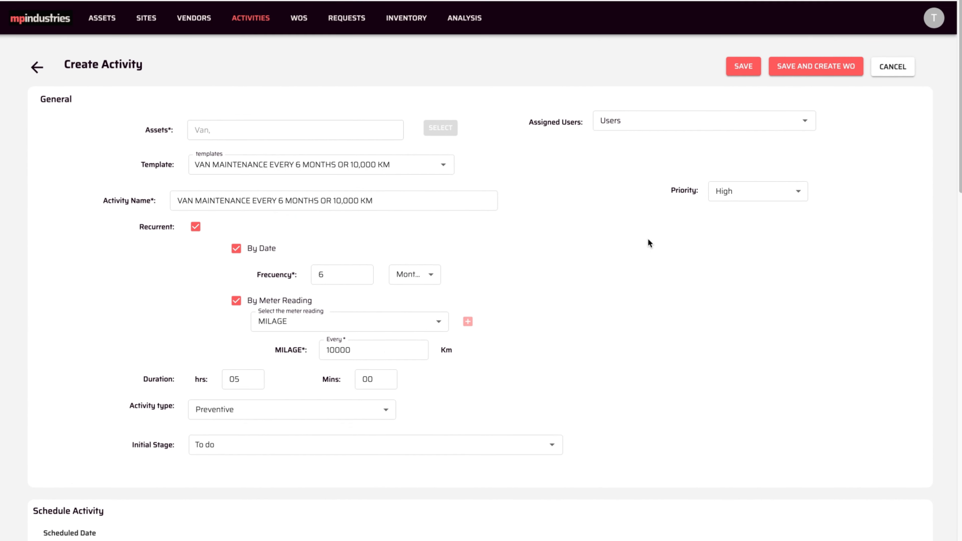
- Save the Van A001 activity and go to the Scheduled Activities list
click(739, 62)
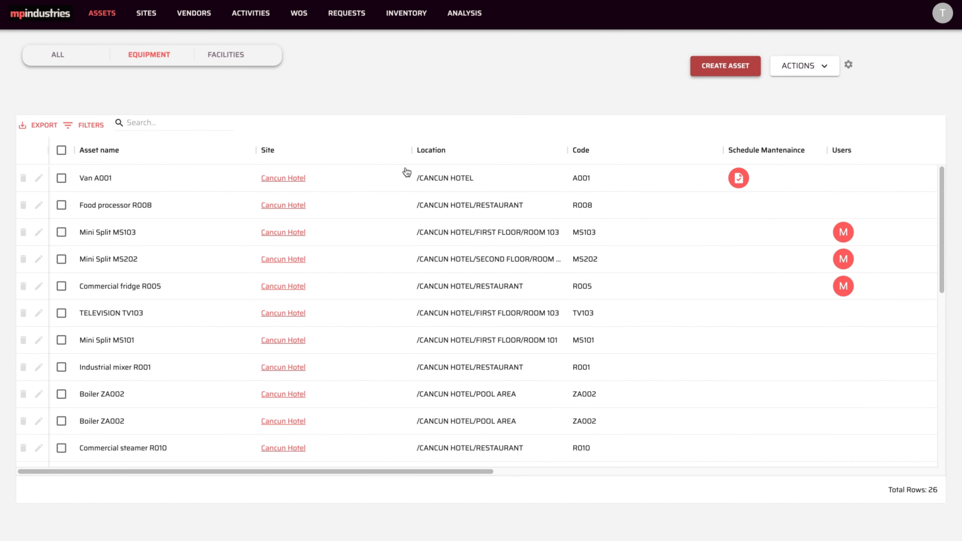
click(61, 232)
click(62, 259)
click(803, 66)
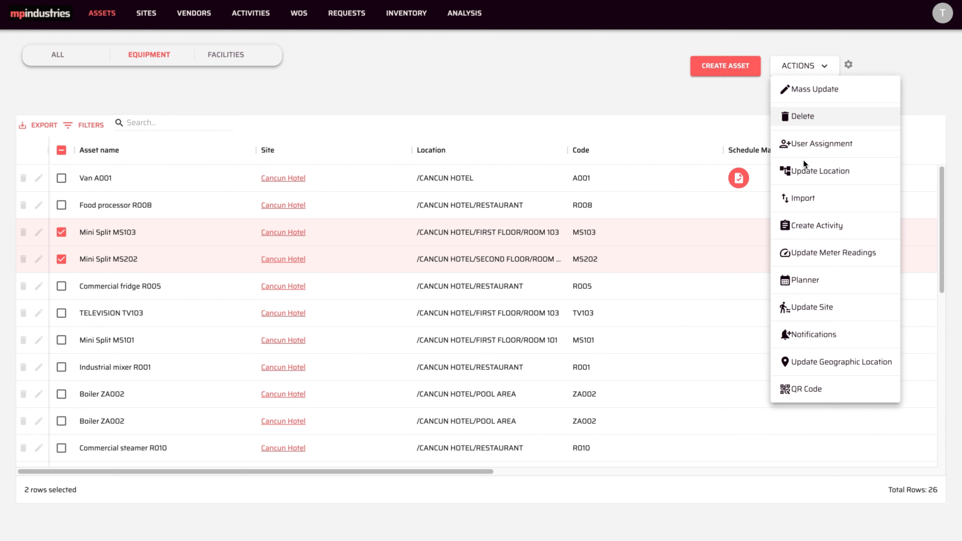
click(280, 33)
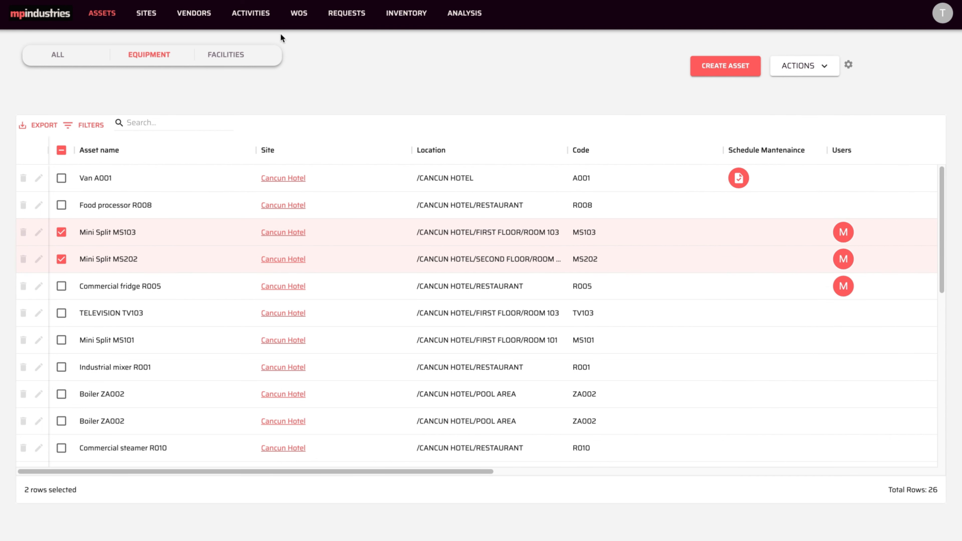
click(248, 14)
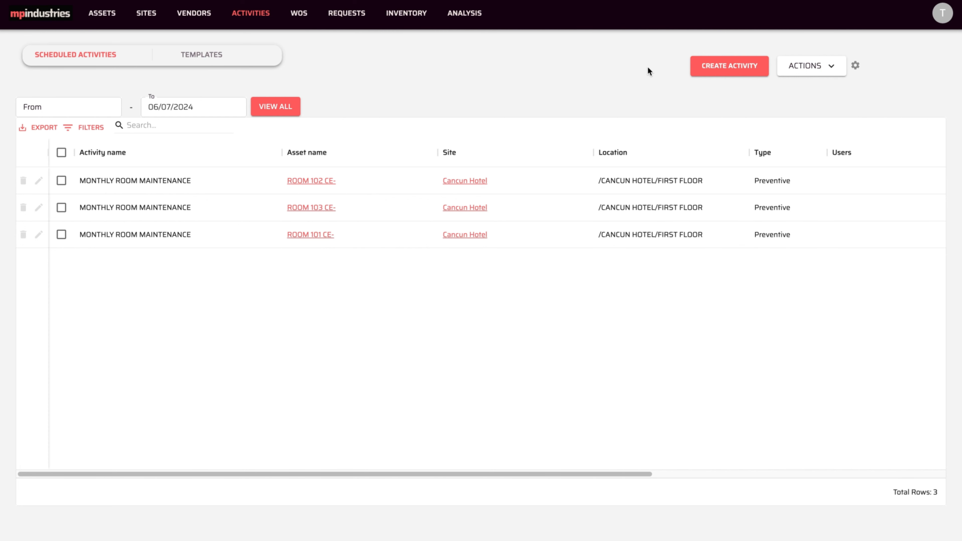
click(705, 68)
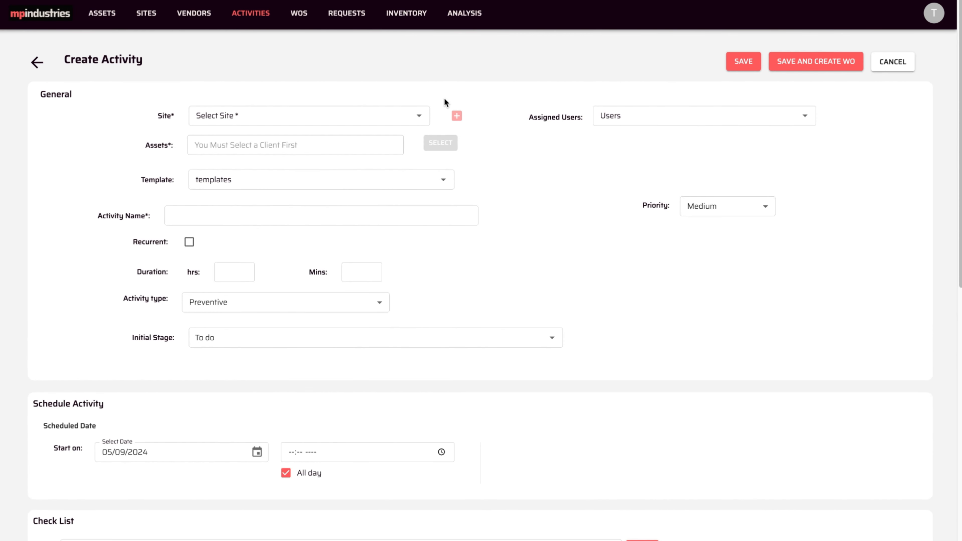
click(411, 117)
click(420, 117)
click(221, 147)
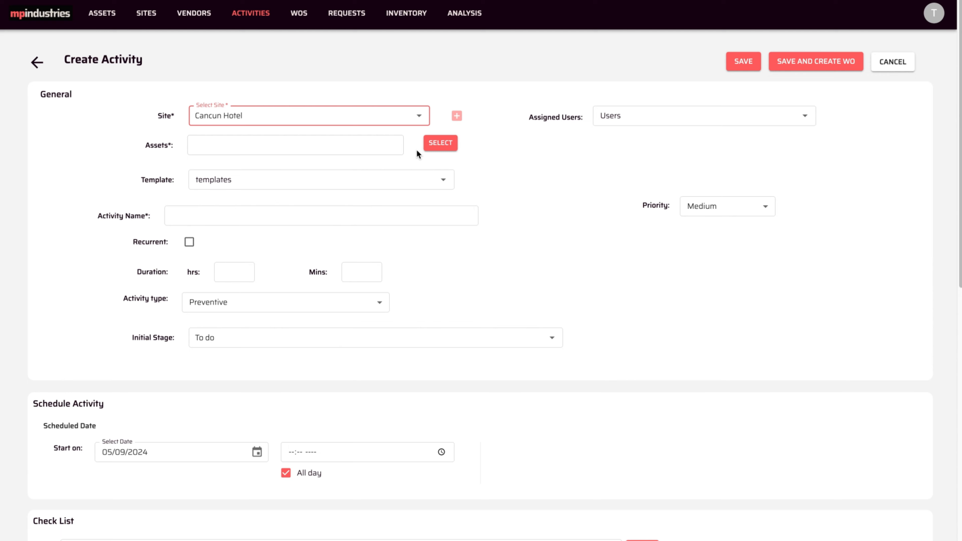
click(432, 147)
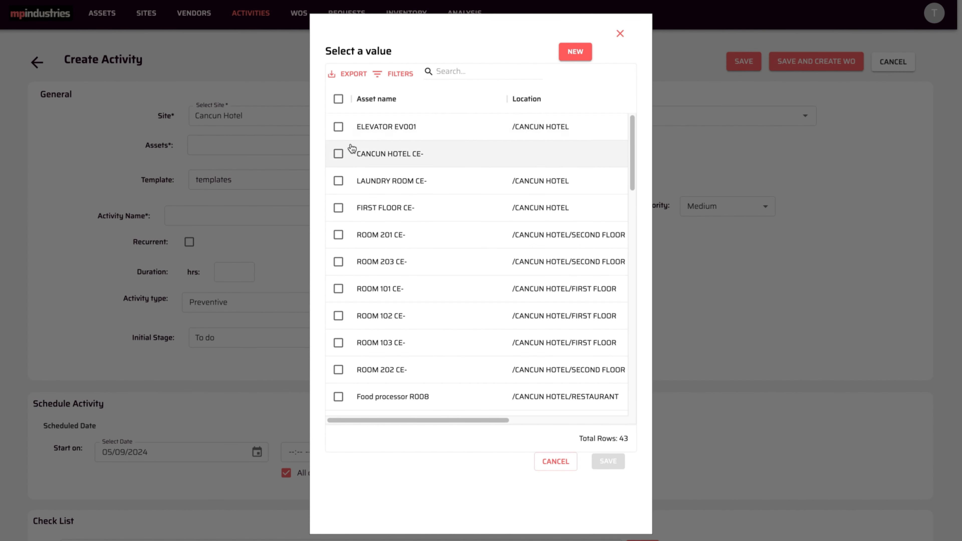
click(339, 127)
click(338, 262)
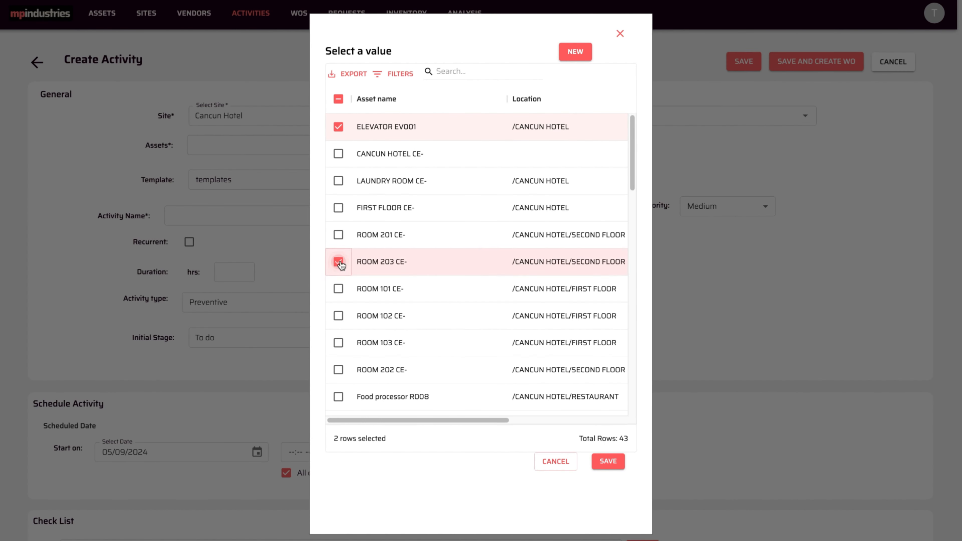
click(339, 234)
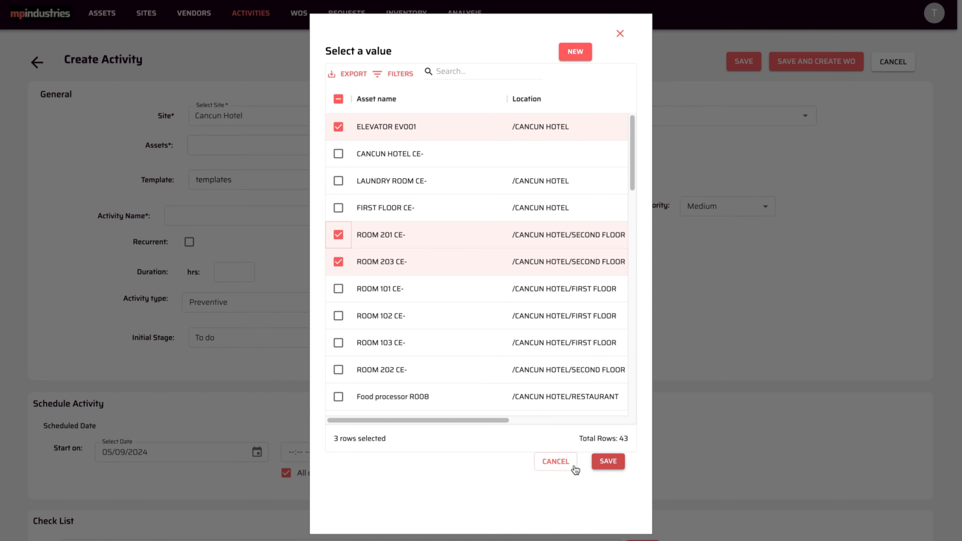
click(568, 463)
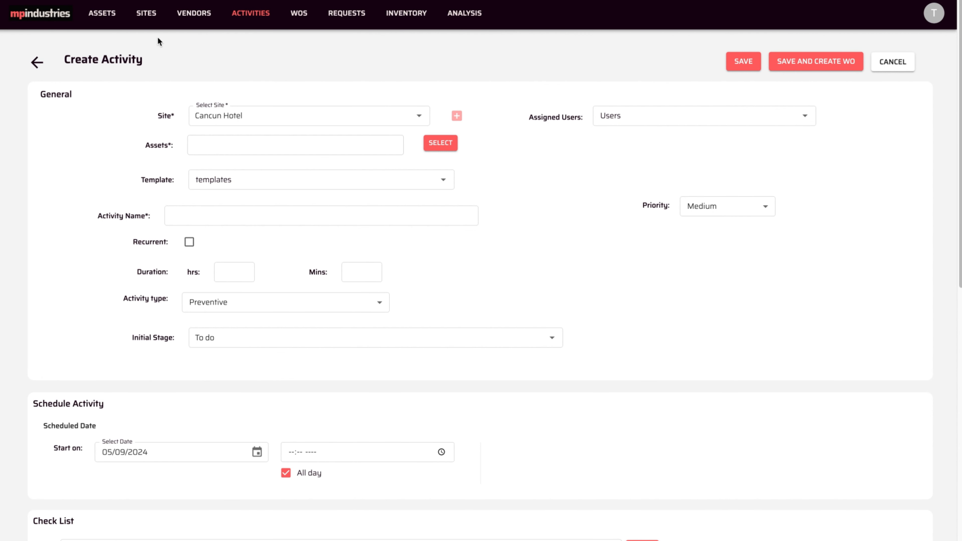
click(37, 62)
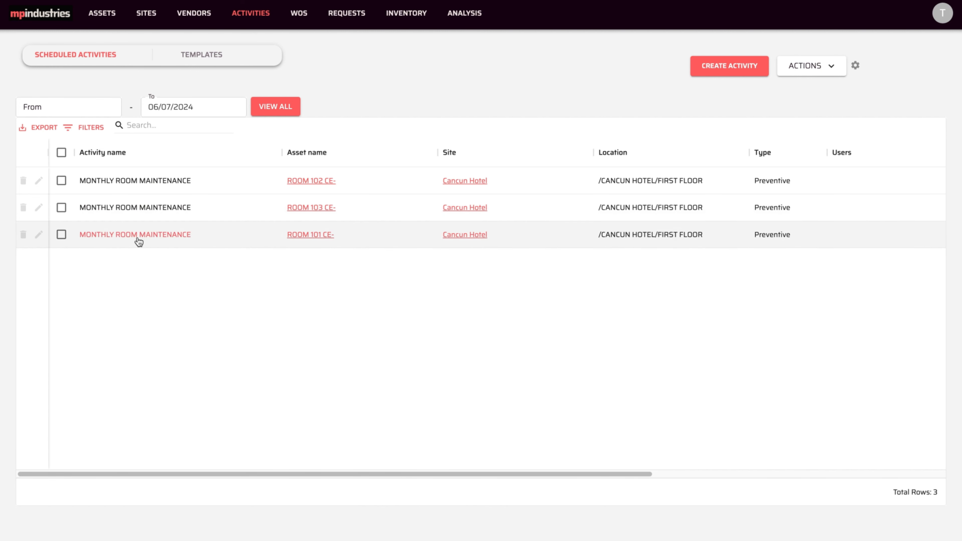
- Filter the activities to 06/01/2024–06/30/2024, then clear the range to list all five
click(98, 108)
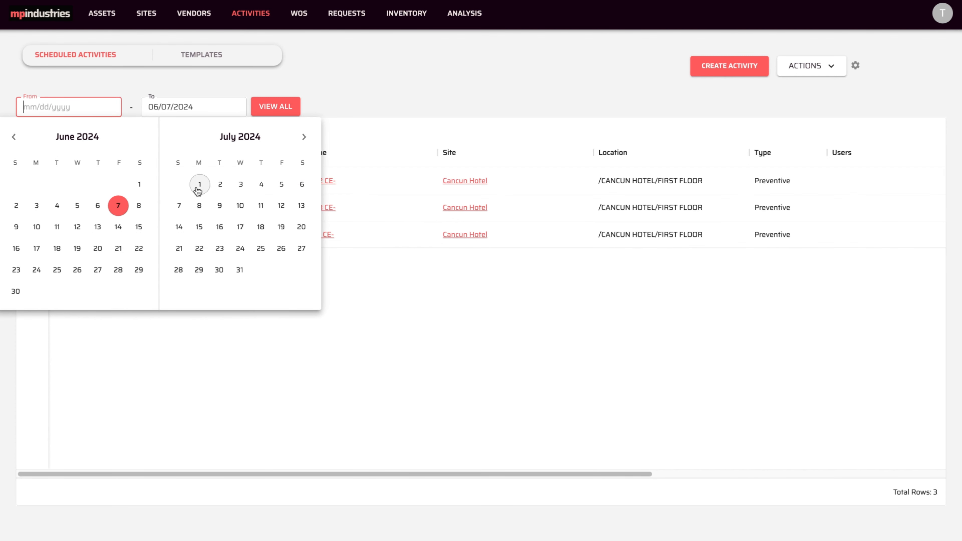
click(140, 185)
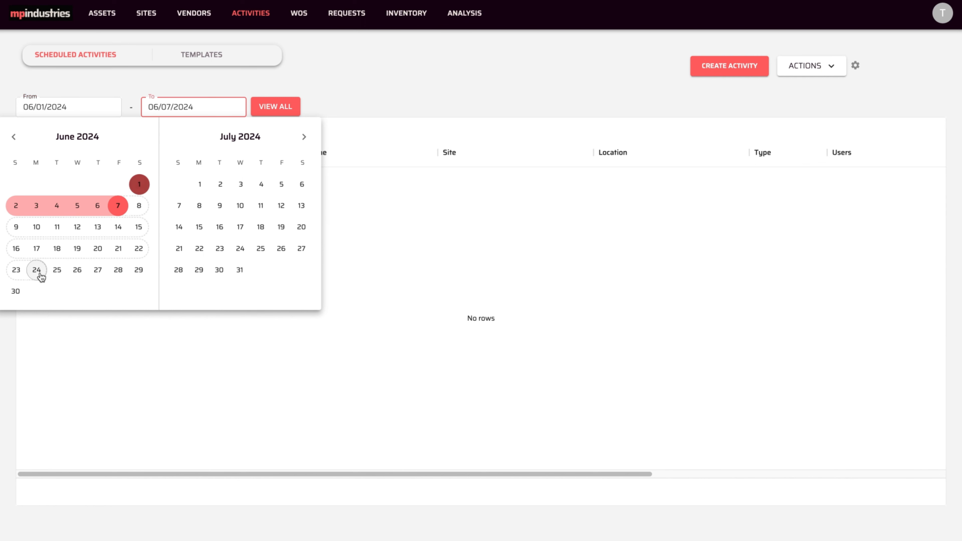
click(16, 292)
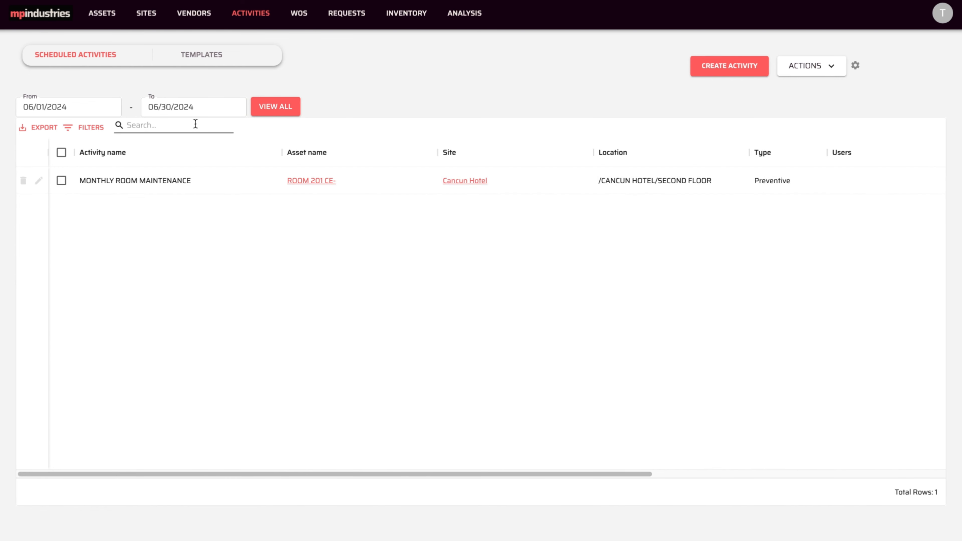
click(270, 107)
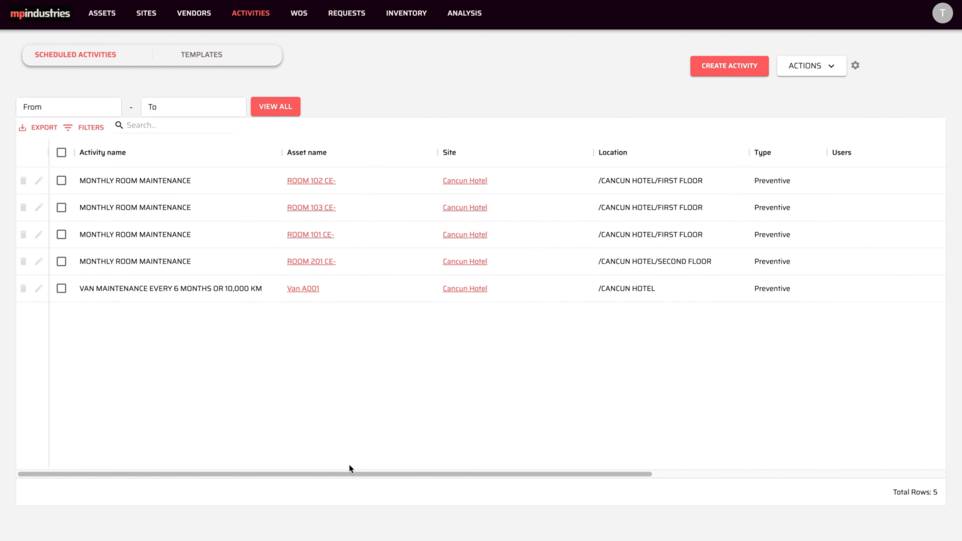
drag(348, 472, 649, 458)
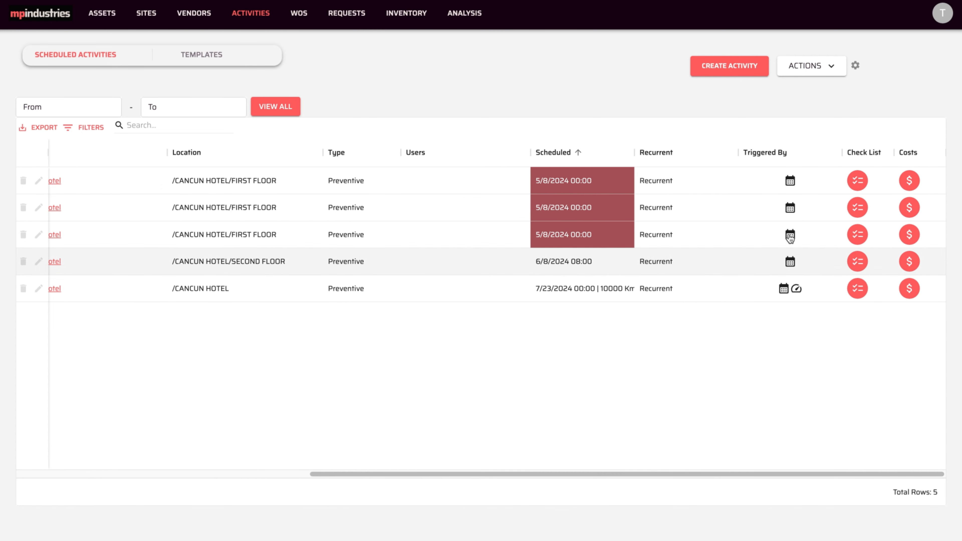
click(854, 65)
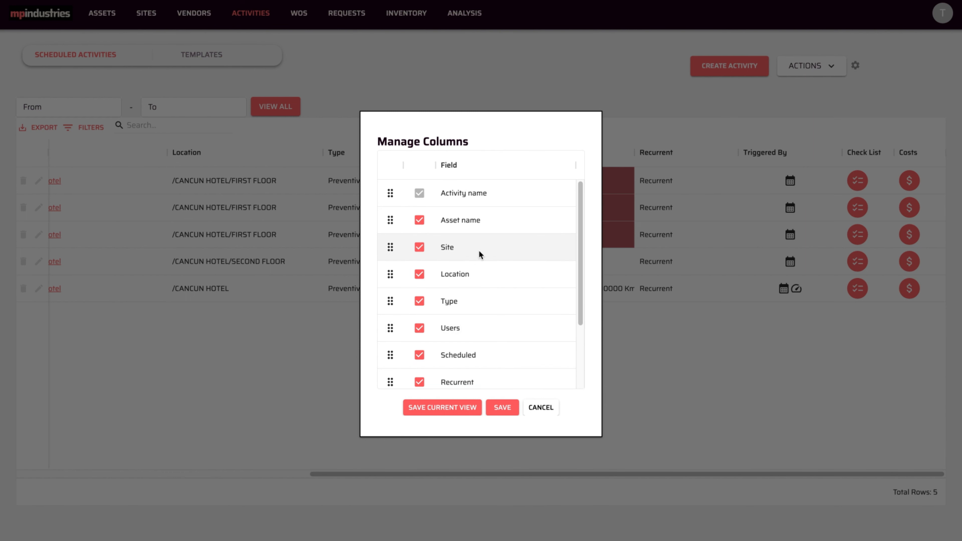
click(536, 406)
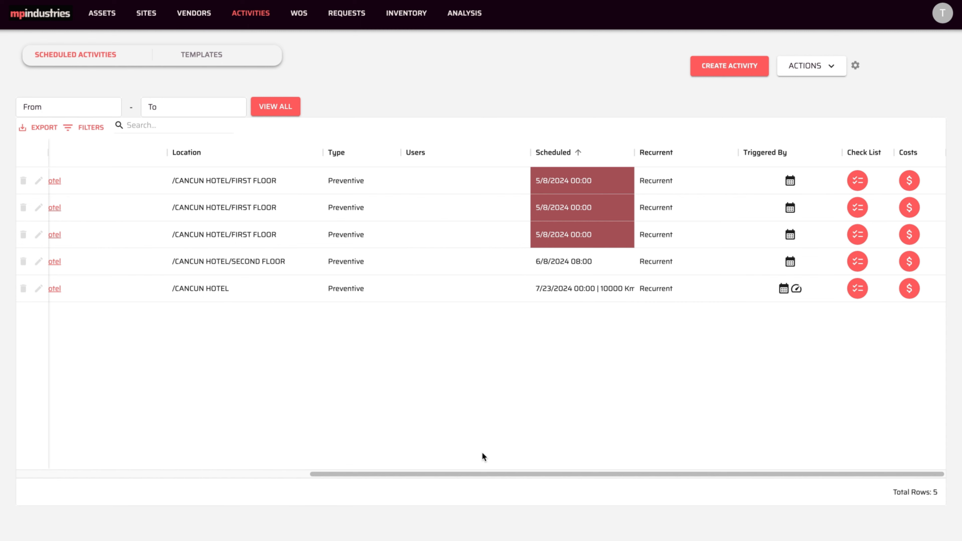
drag(468, 474, 177, 467)
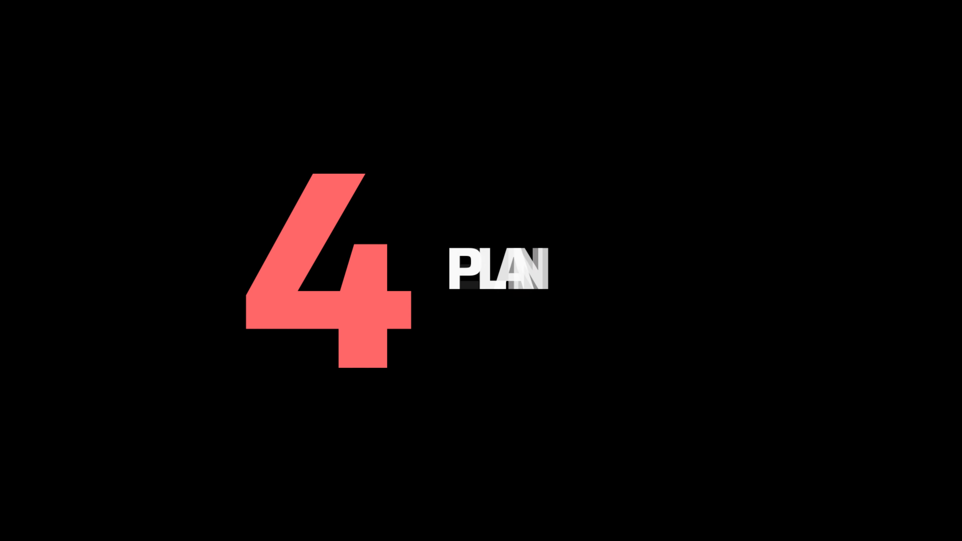
- Select ROOM 101, ROOM 102 and ROOM 201 and open them in the Planner
click(60, 348)
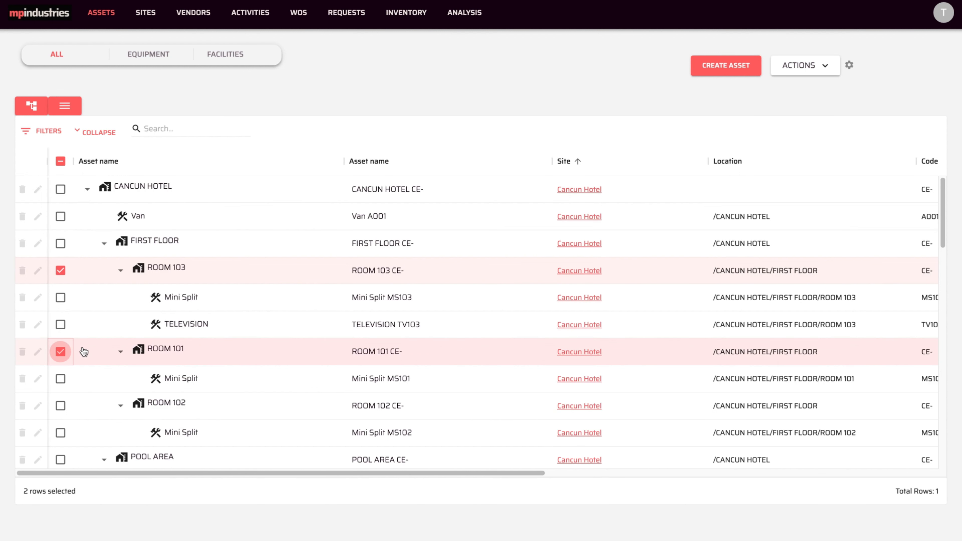
scroll(60, 348, down, 2)
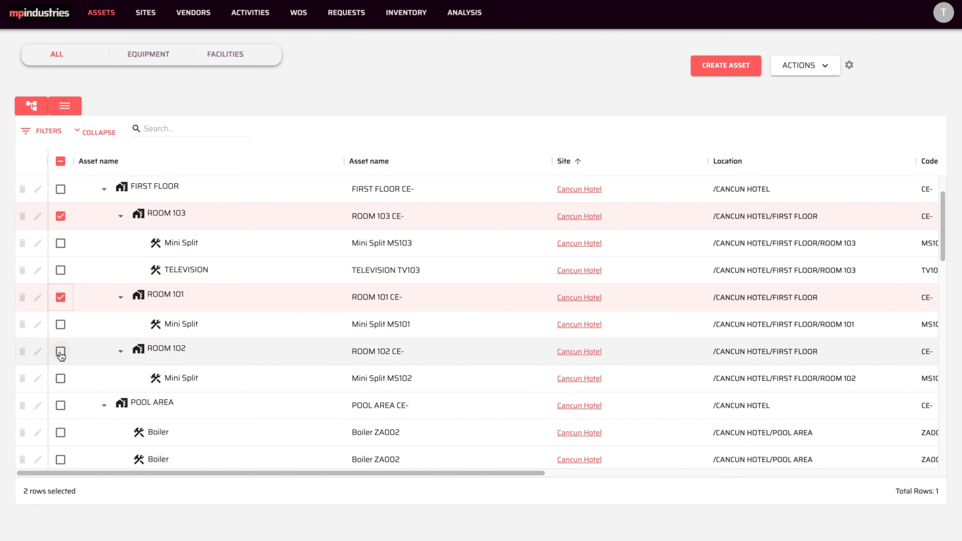
click(61, 352)
scroll(60, 355, down, 5)
scroll(60, 355, down, 5)
click(60, 266)
click(803, 65)
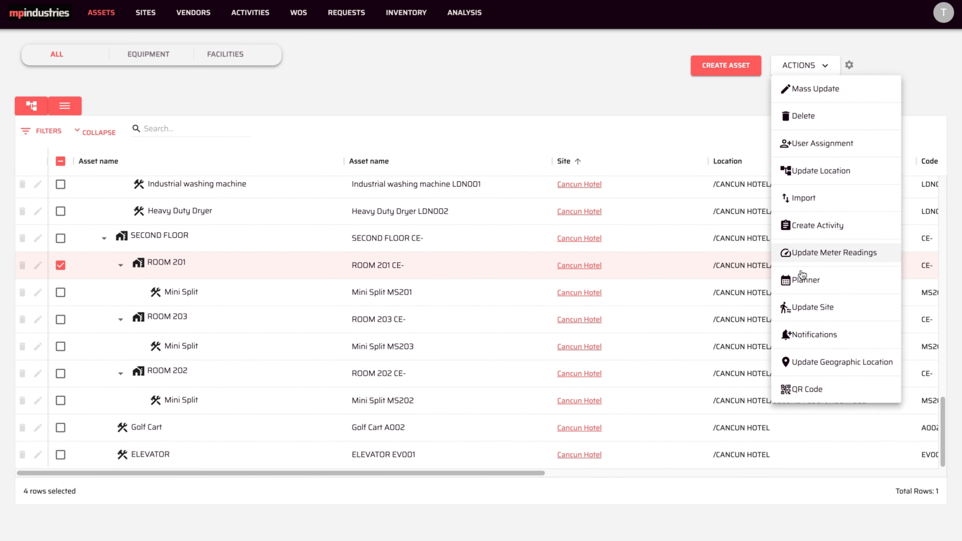
click(800, 281)
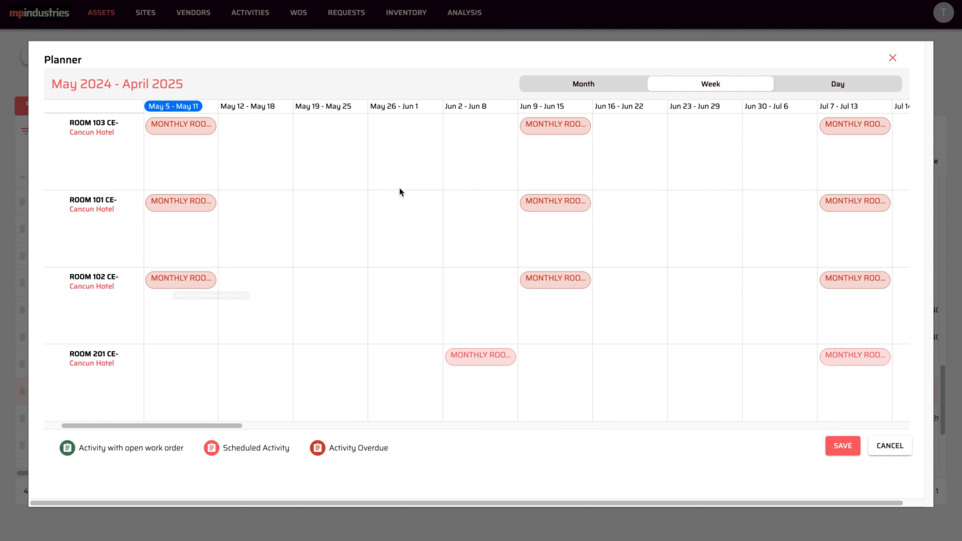
- Move ROOM 103 and ROOM 101 maintenance to the May 19–25 week, shifting later activities, and save
click(549, 86)
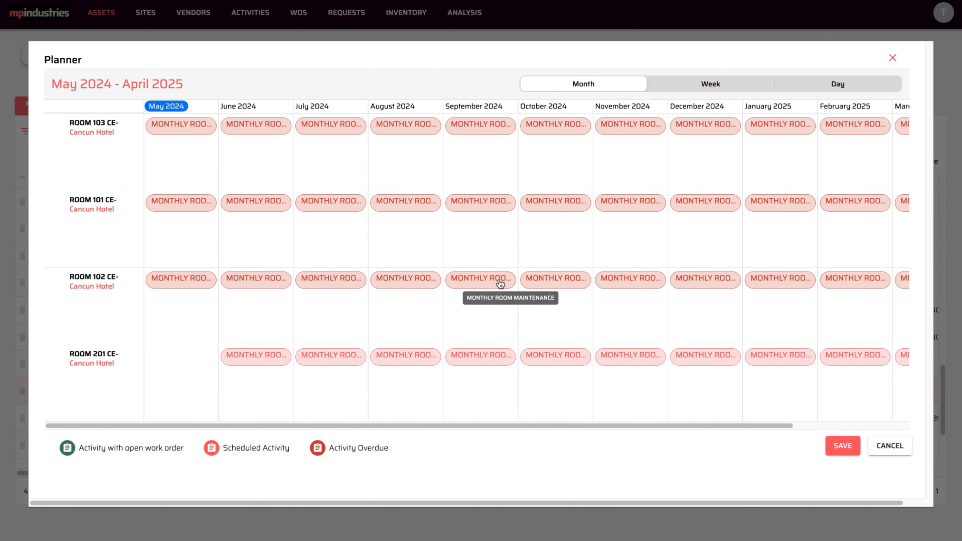
click(840, 87)
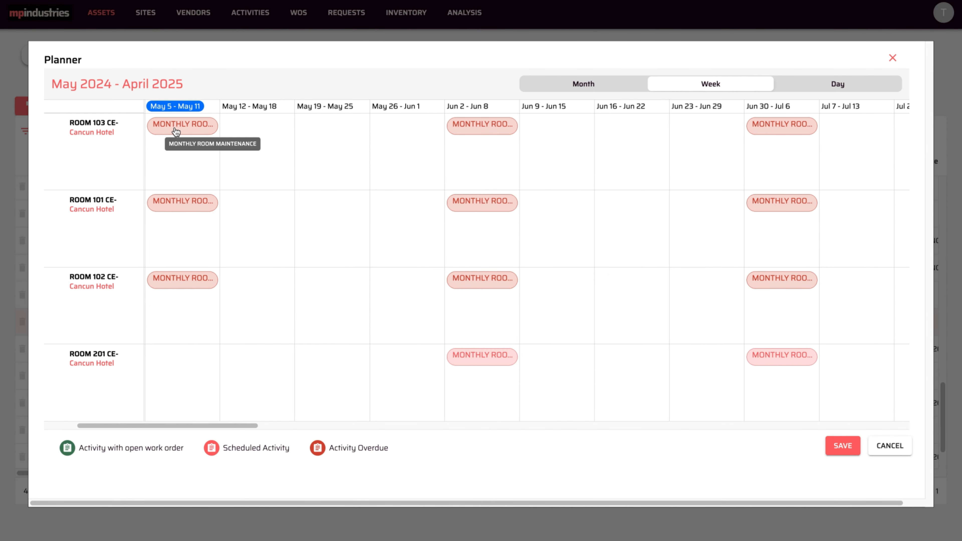
drag(177, 131, 330, 132)
click(524, 298)
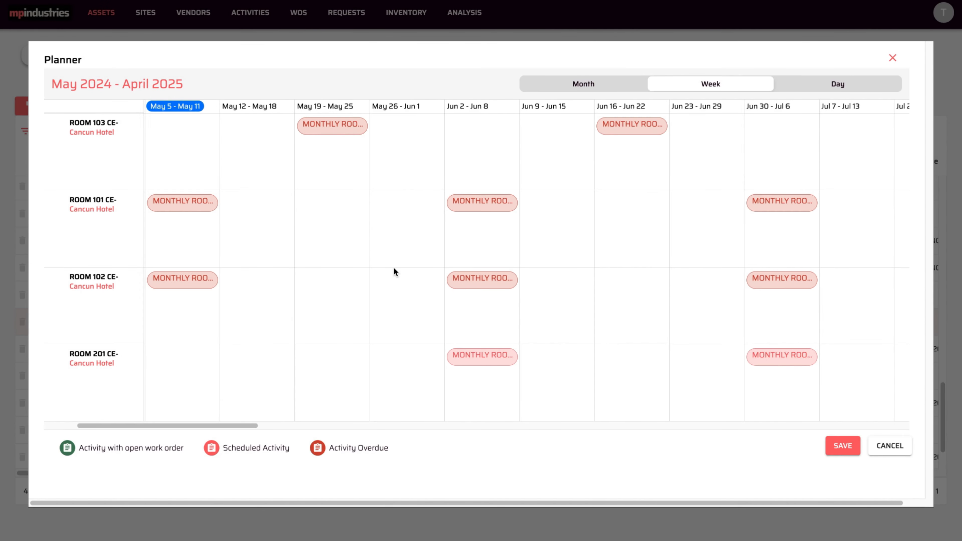
drag(188, 210, 316, 215)
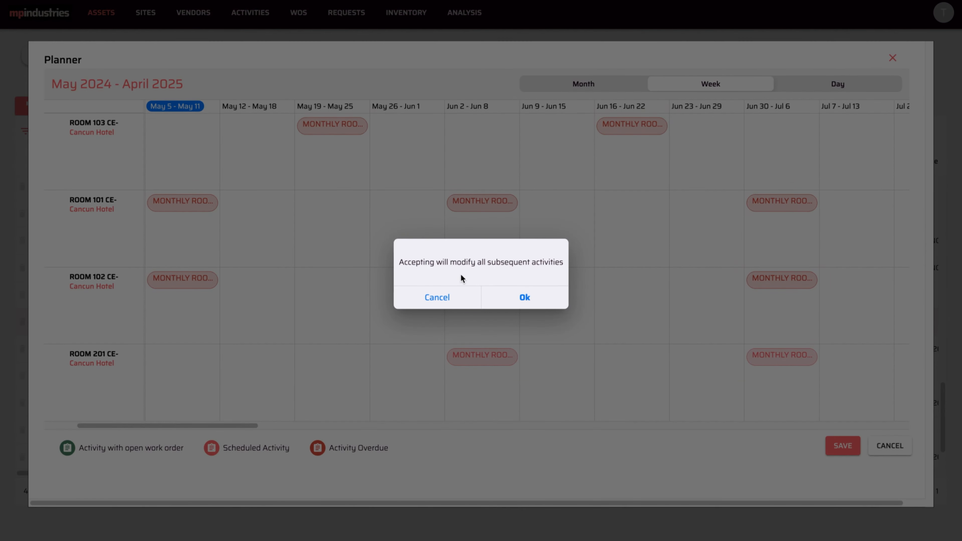
click(524, 298)
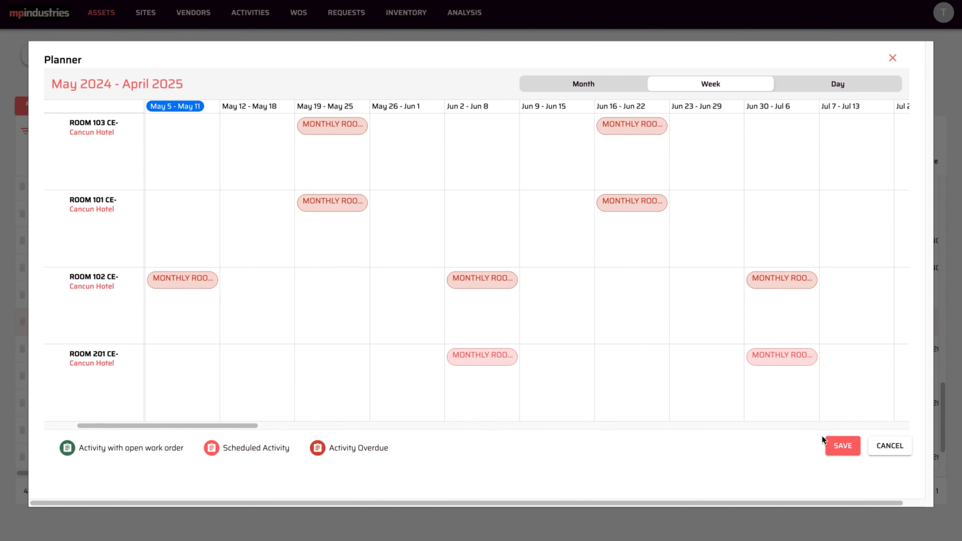
click(842, 446)
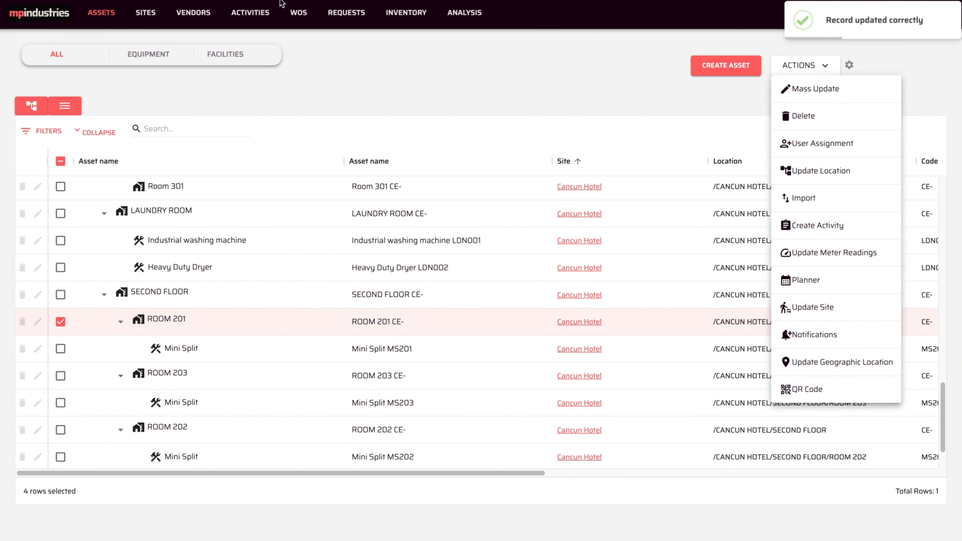
click(252, 16)
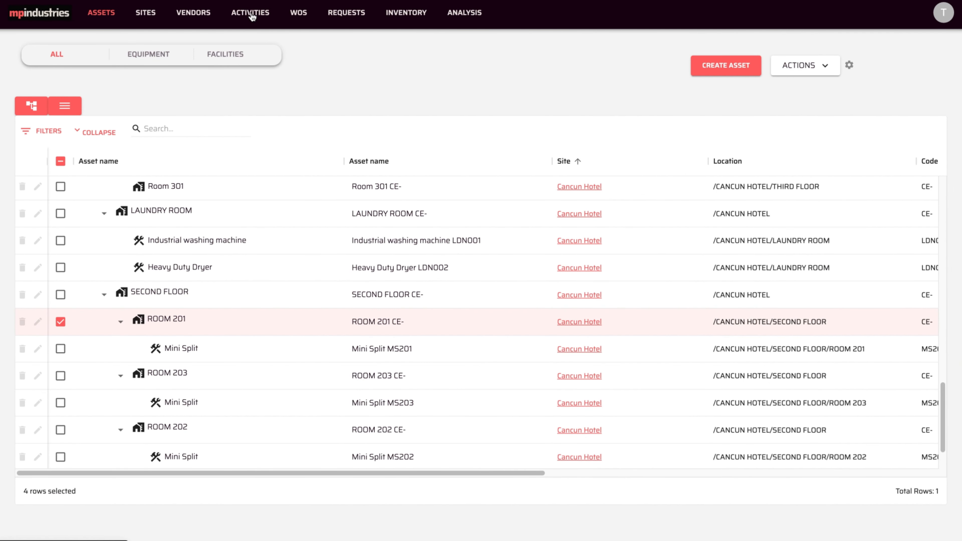
- List all five scheduled activities without a date range and select them all for bulk actions
click(252, 16)
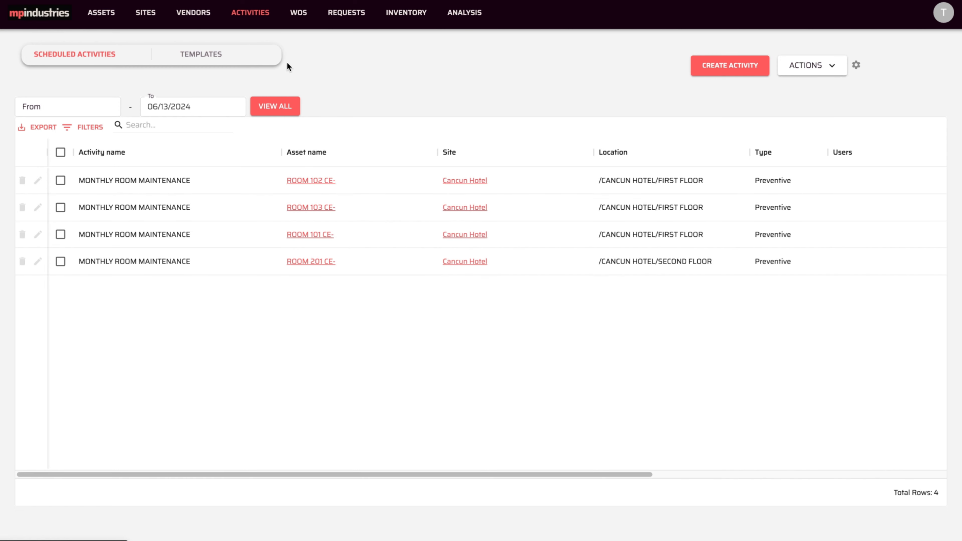
click(285, 112)
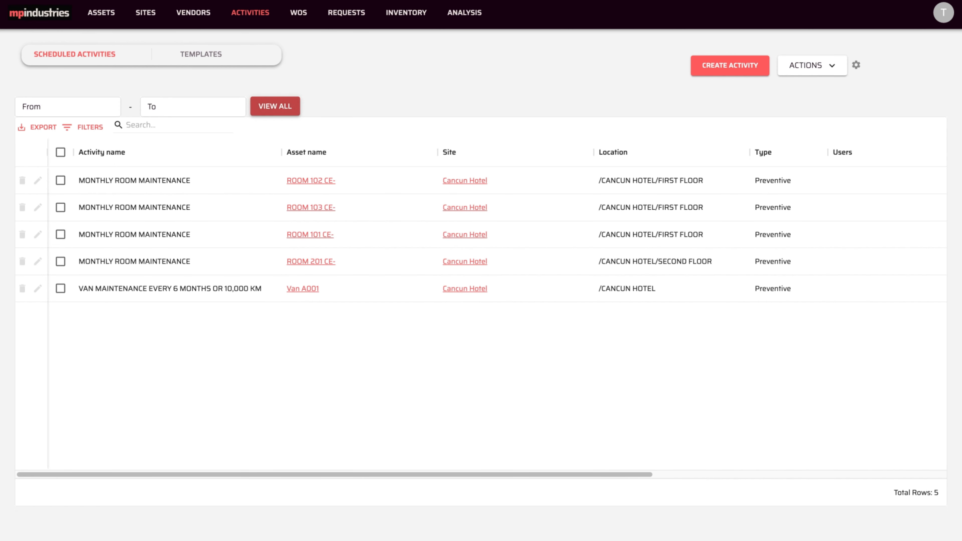
click(60, 152)
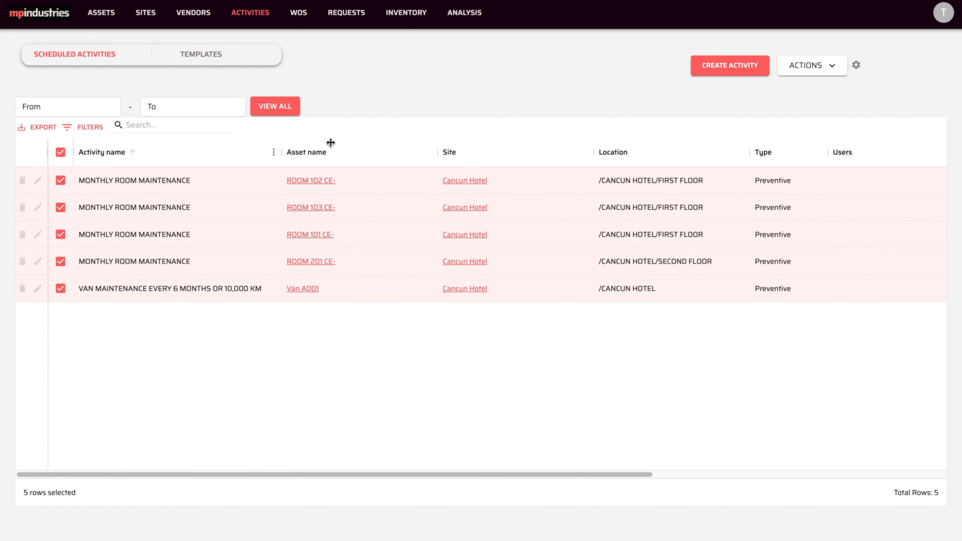
click(796, 70)
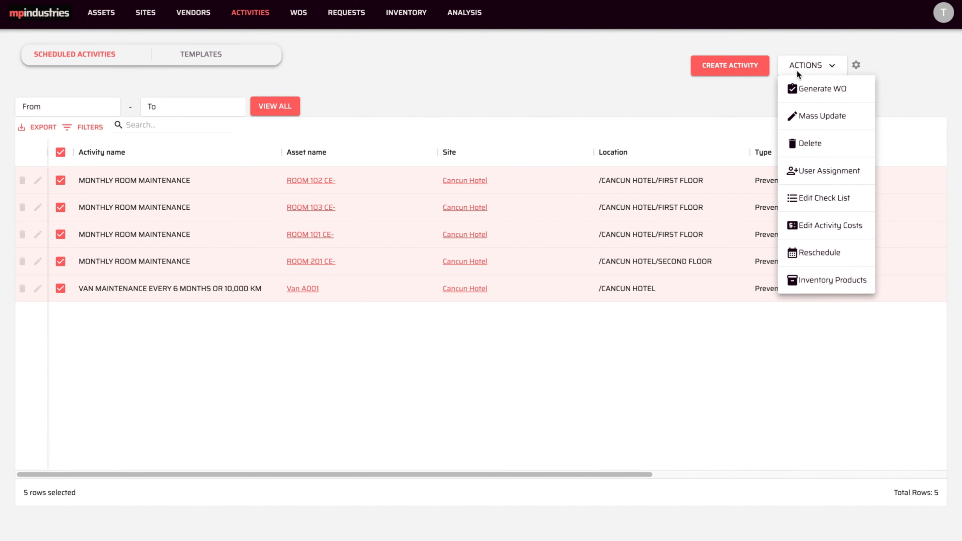
click(798, 282)
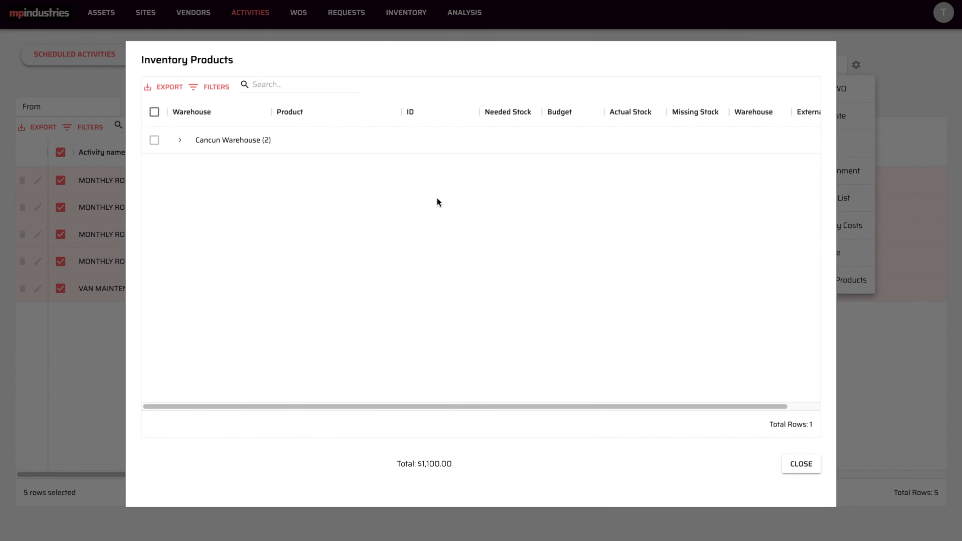
click(182, 141)
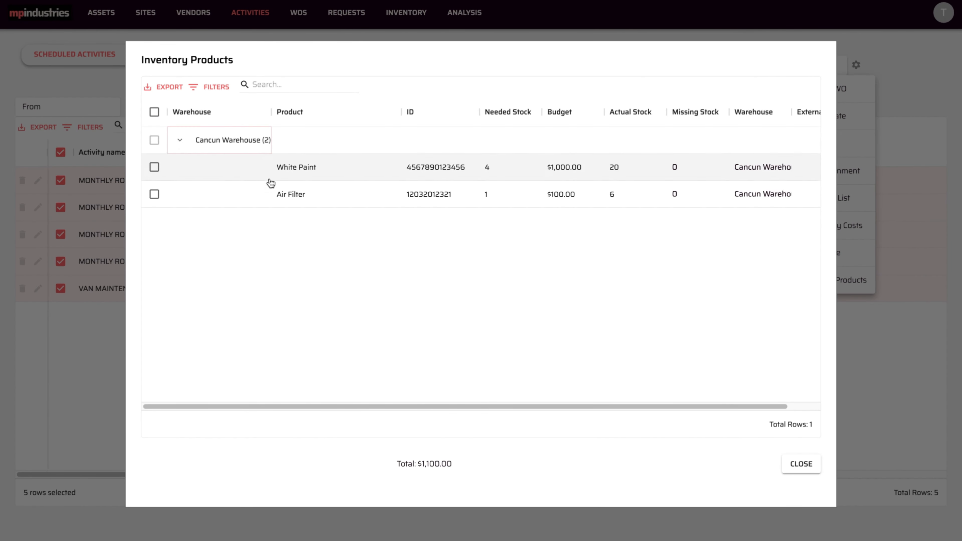
scroll(353, 230, right, 1)
scroll(354, 230, right, 1)
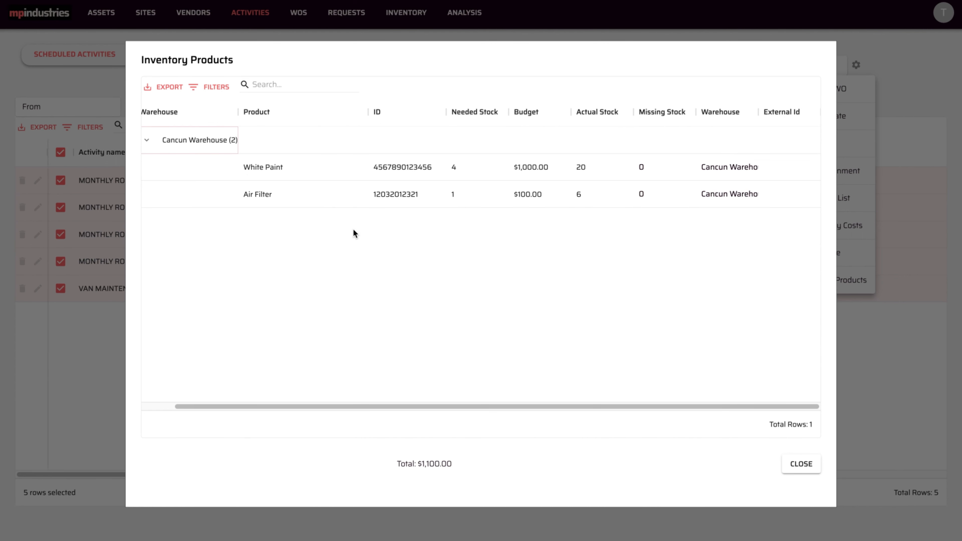
scroll(353, 228, left, 2)
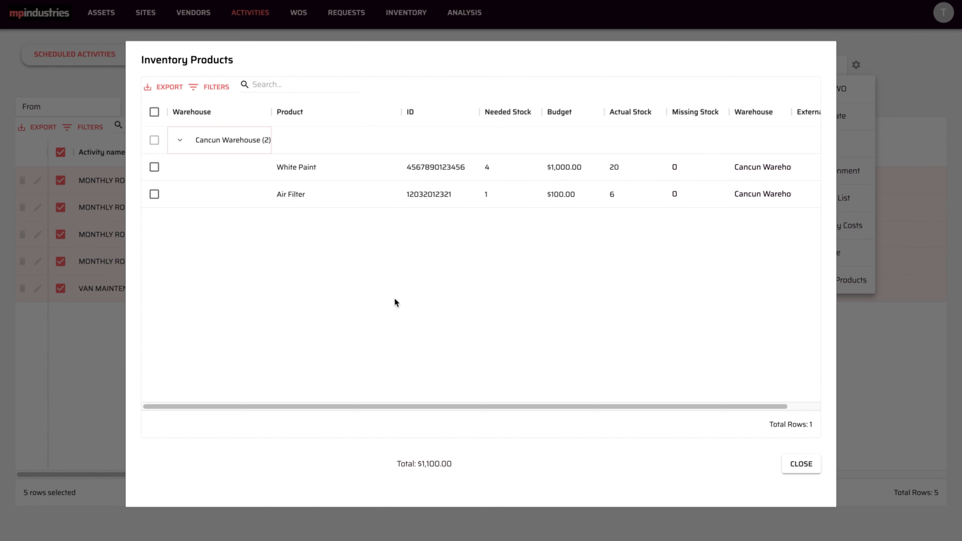
click(170, 90)
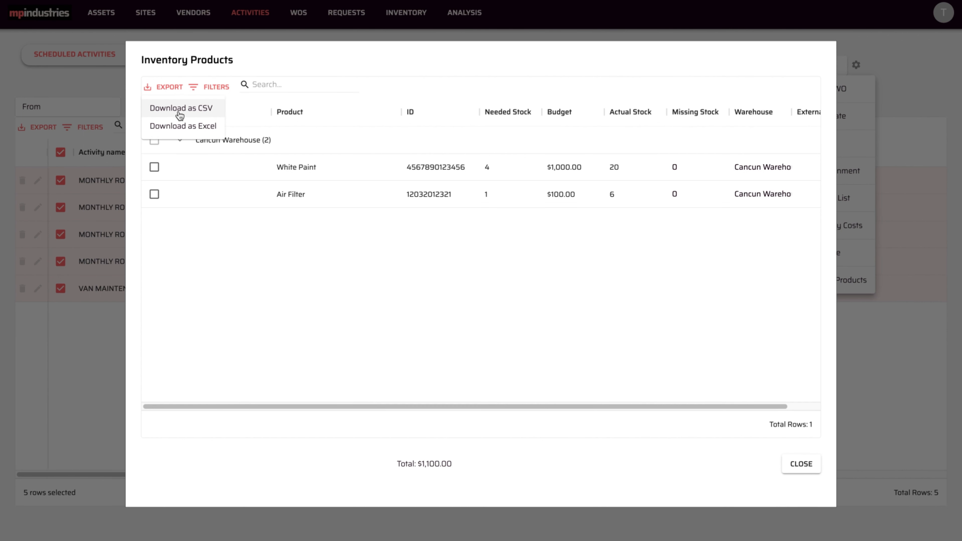
click(800, 464)
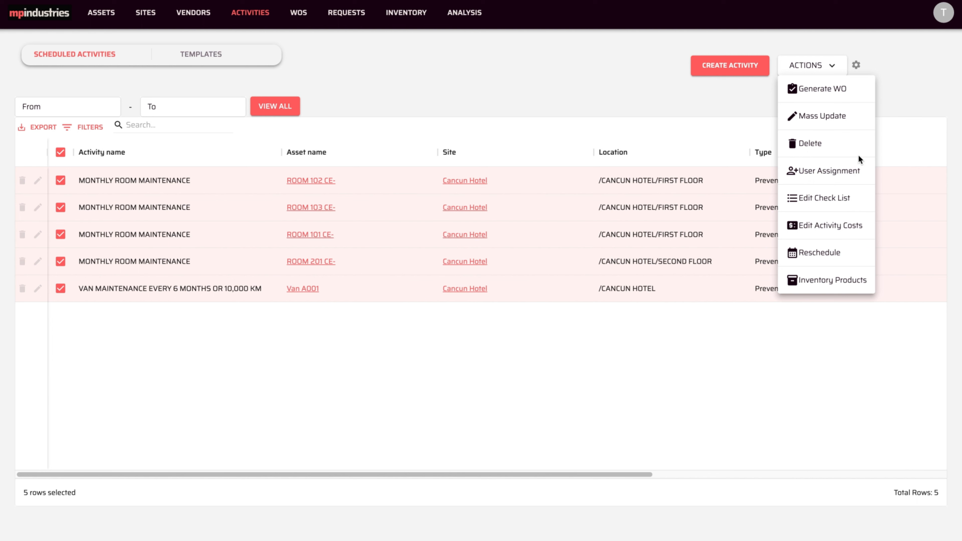
click(735, 93)
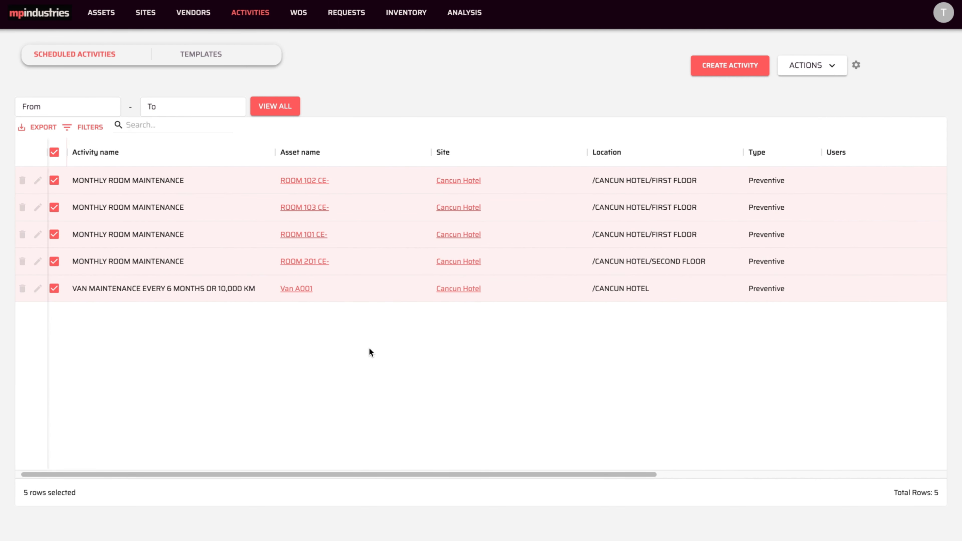
- Scroll the activities table right to the Scheduled column, then go to the Assets page
scroll(369, 348, right, 6)
scroll(369, 348, right, 5)
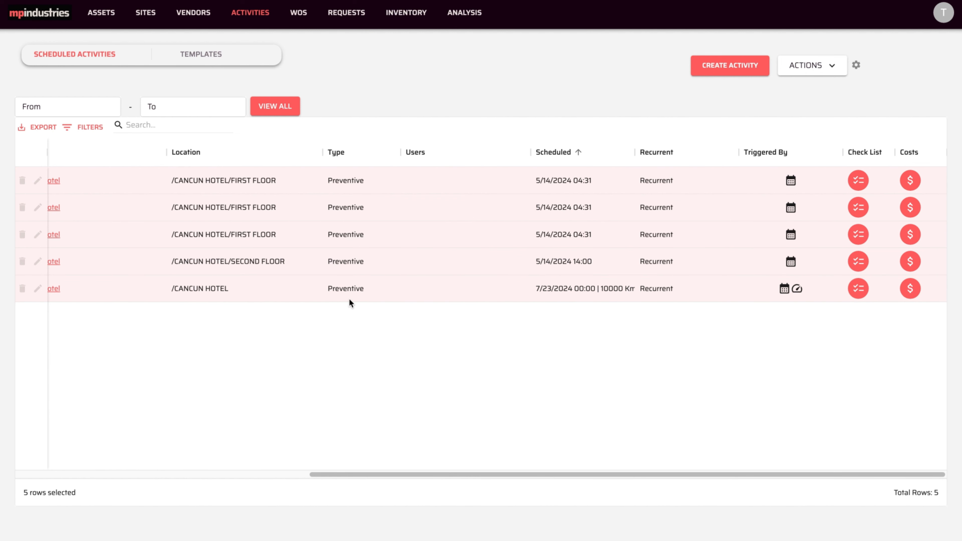
click(107, 19)
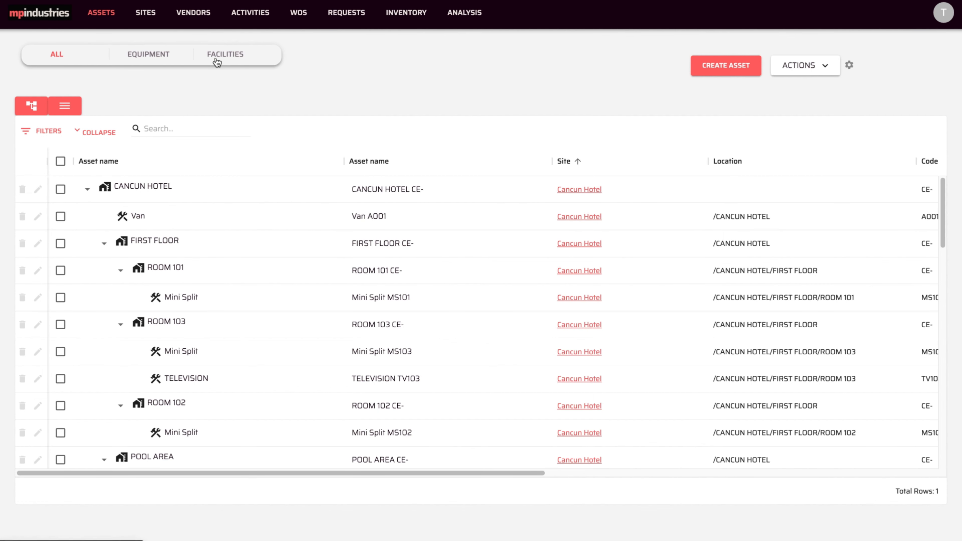
- Filter assets to equipment, search for 'van' and select Van A001
click(153, 56)
click(159, 123)
text(van)
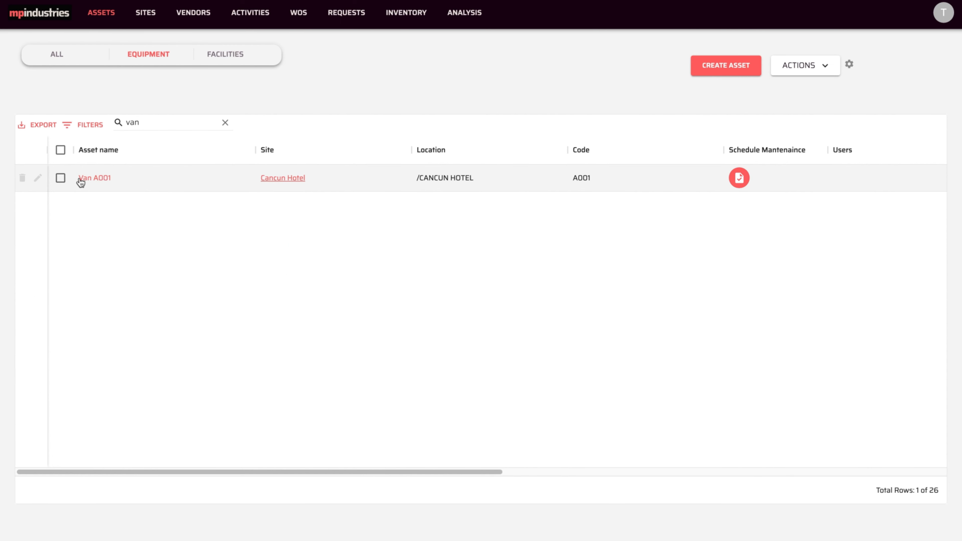
click(62, 180)
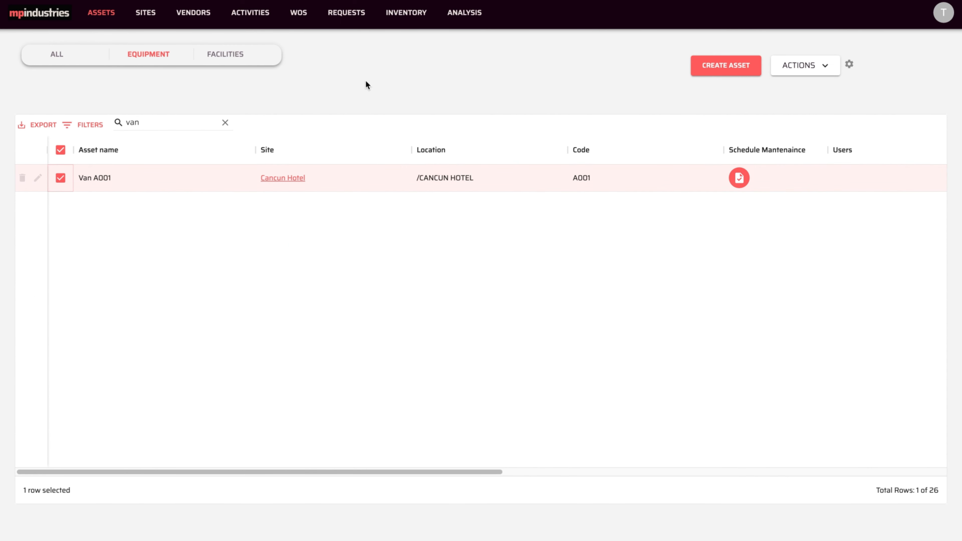
- Update Van A001's mileage meter reading to 10100 Km and save it
click(823, 69)
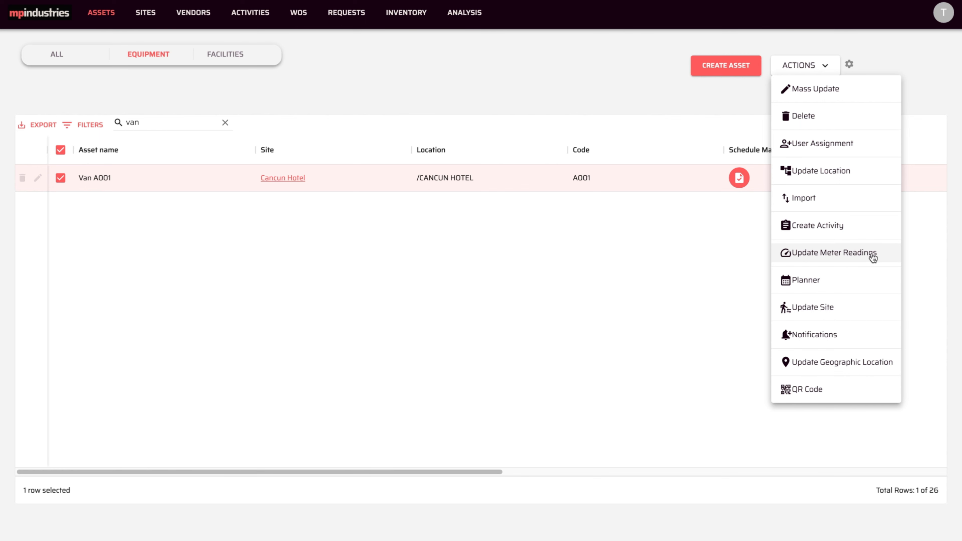
click(886, 257)
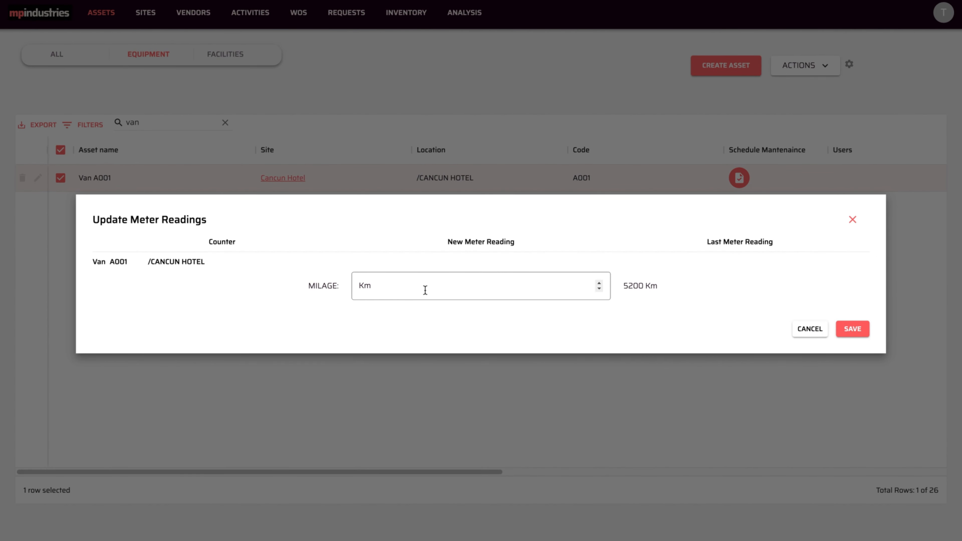
click(361, 286)
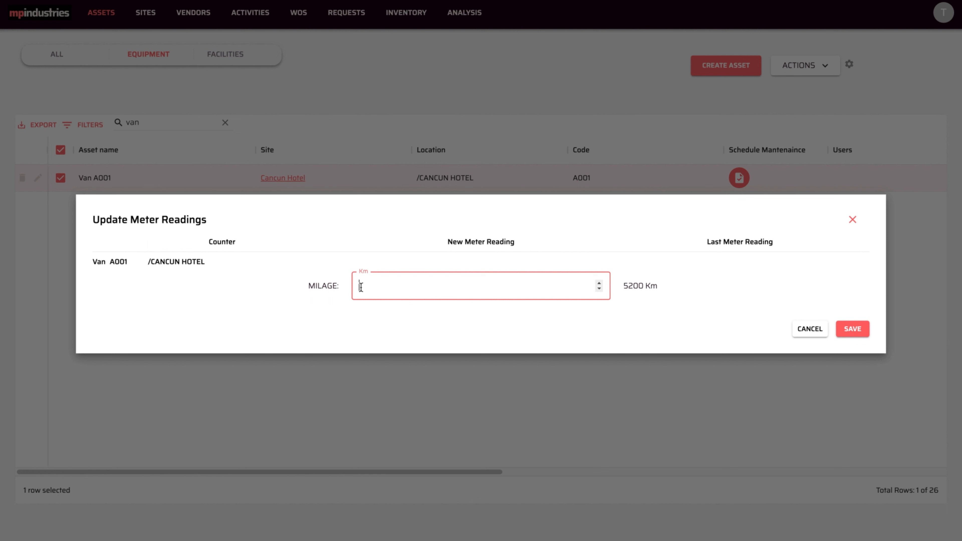
text(10100)
click(853, 329)
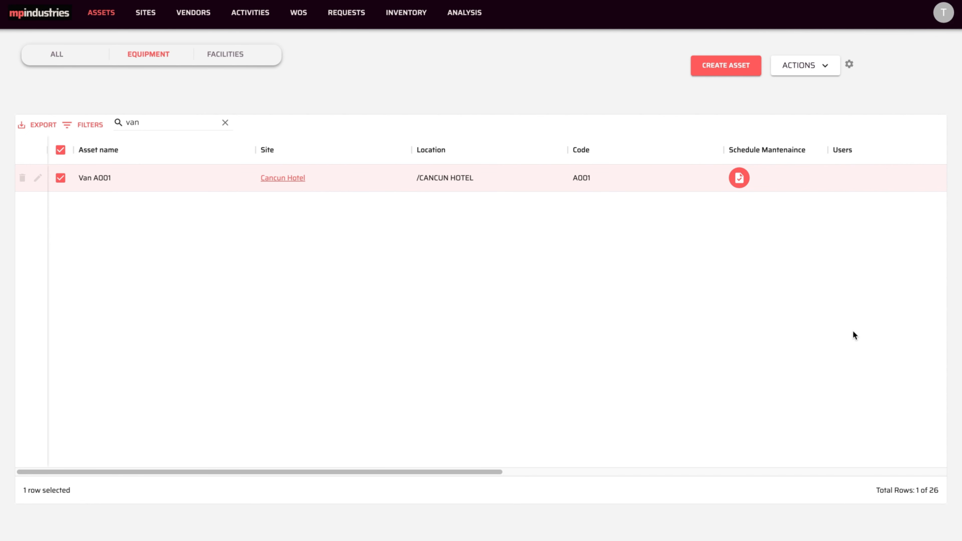
click(256, 15)
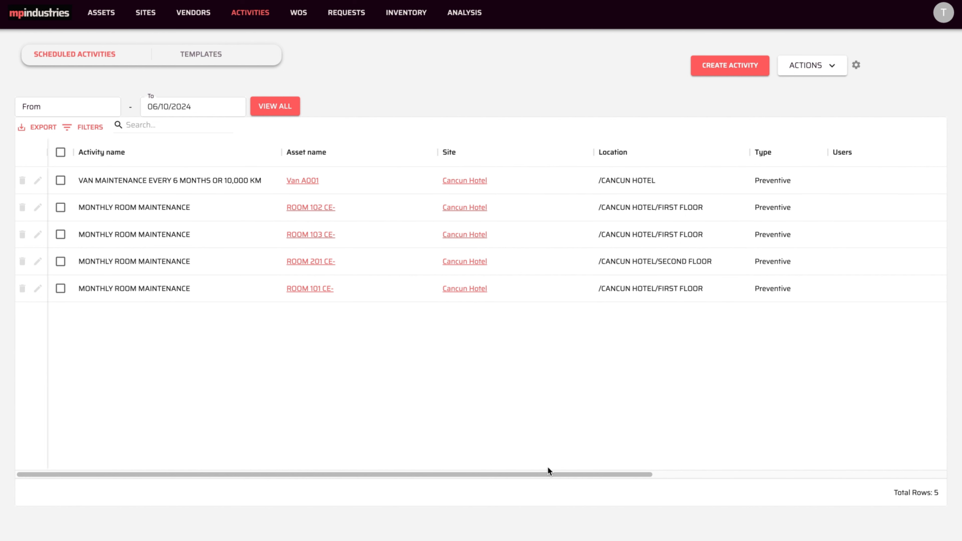
- Scroll to the Scheduled column to confirm Van A001 is due 5/11/2024 13:44 or 10000 Km
drag(554, 474, 780, 457)
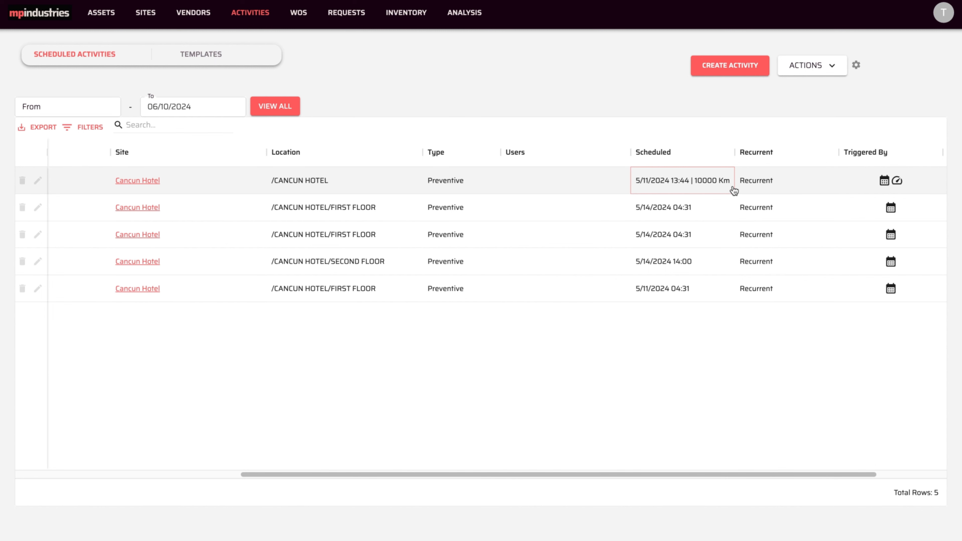
drag(611, 474, 378, 475)
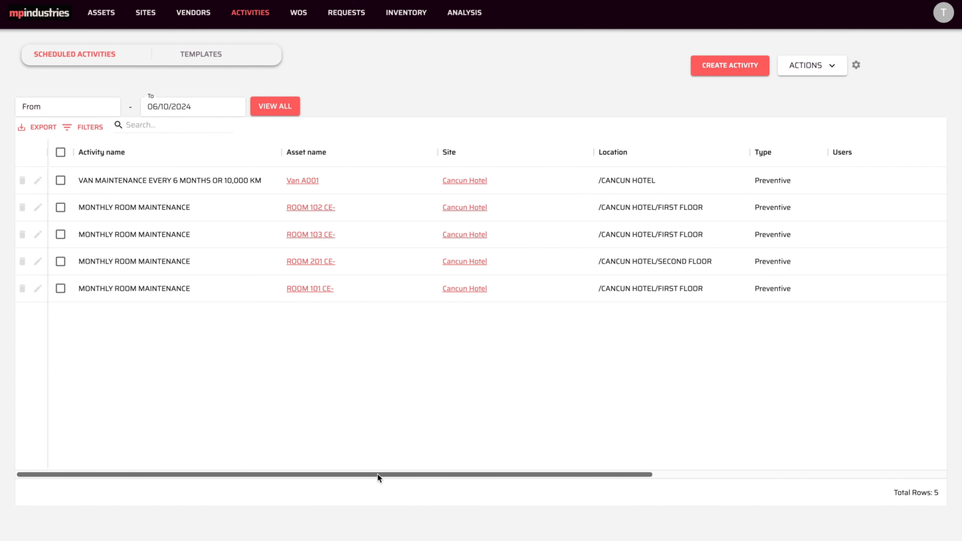